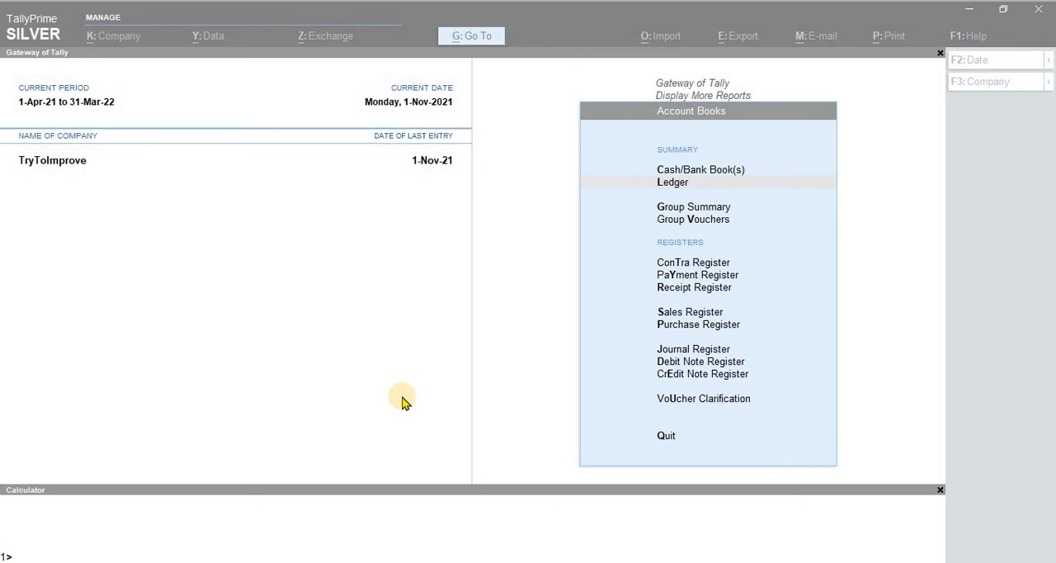
Step: Open the company features and bring up the TDS deductor details, keeping Tax Deducted at Source enabled
key(alt+Tab)
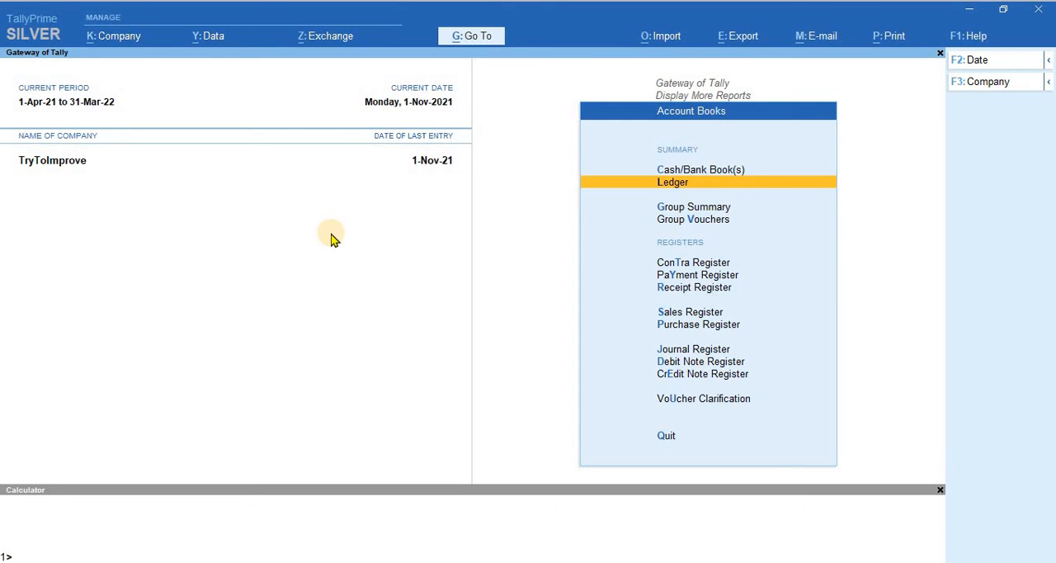
key(F11)
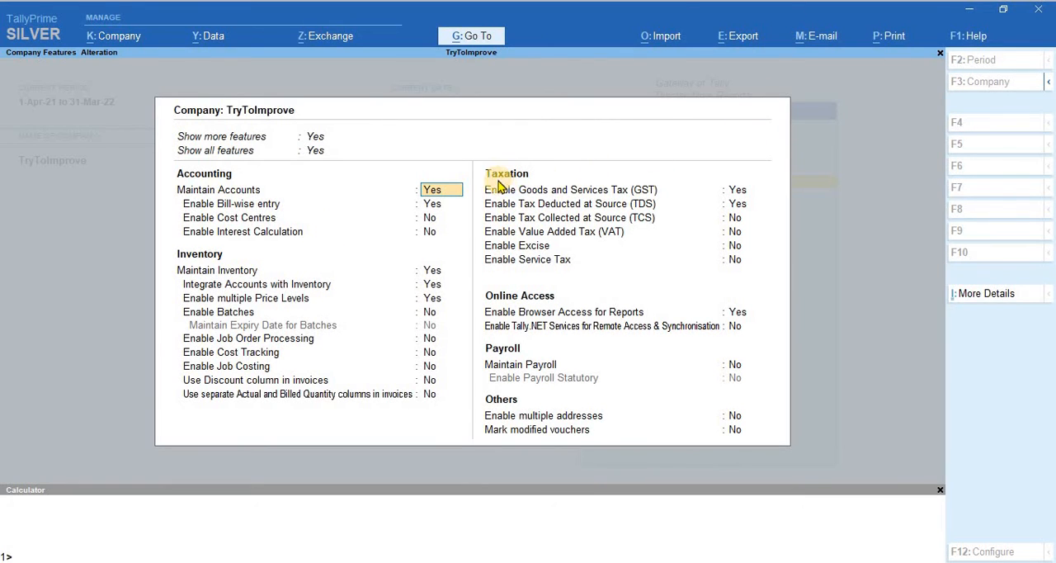
click(732, 207)
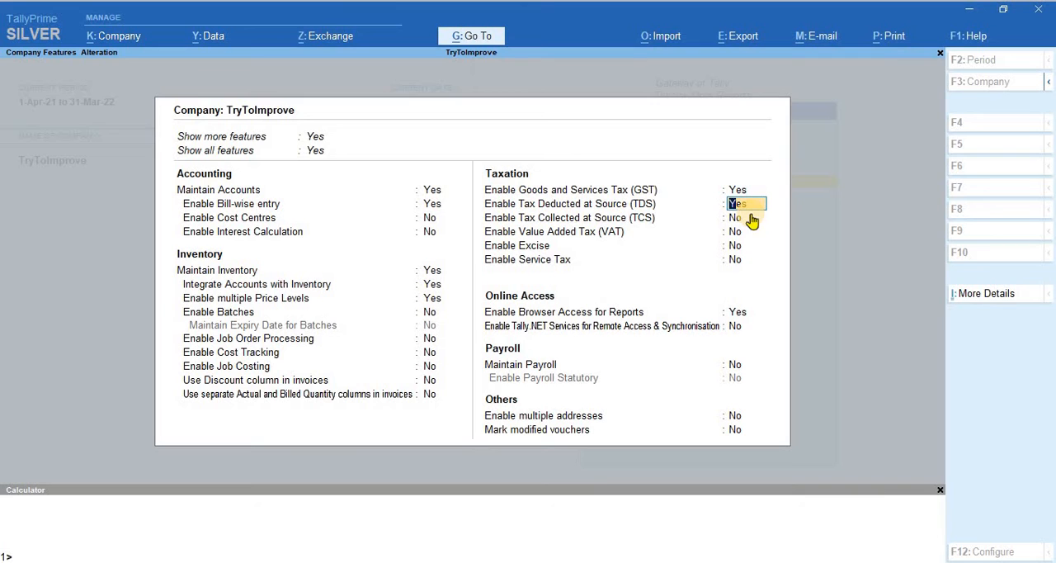
key(Return)
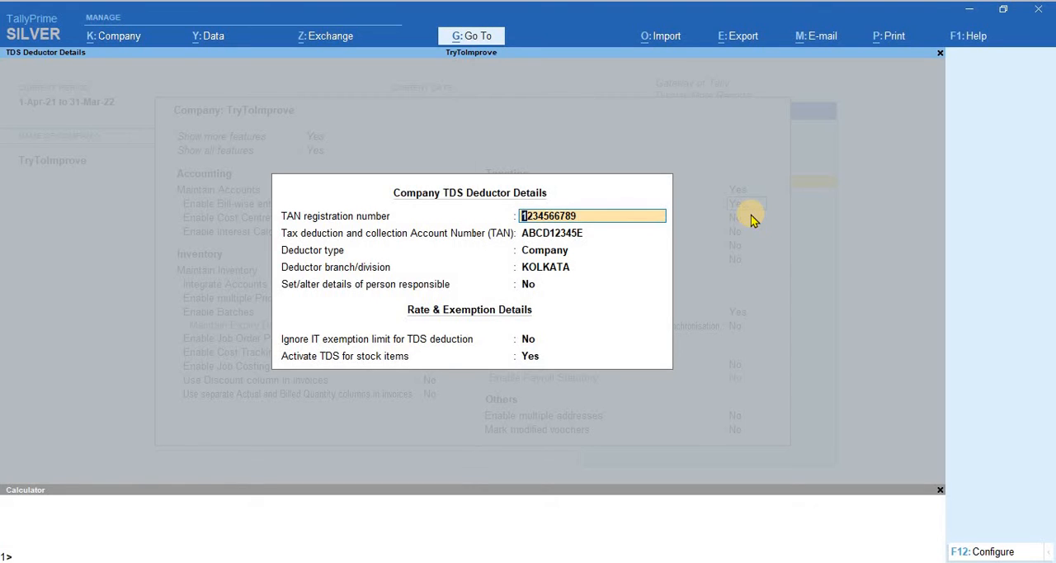
Step: Confirm the TDS deductor details with deductor type Company, the IT exemption limit not ignored and TDS activated for stock items
key(Return)
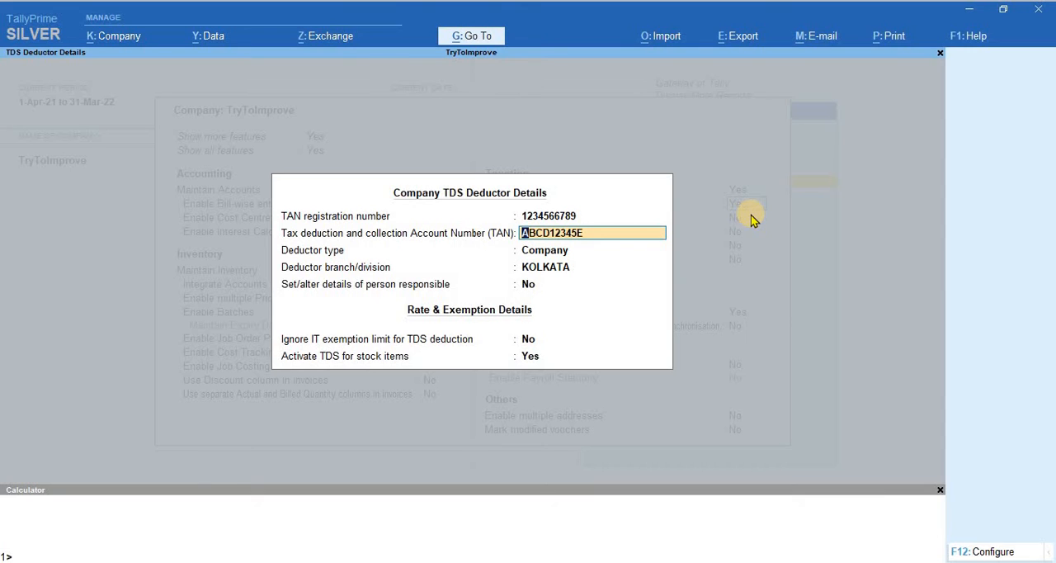
key(Return)
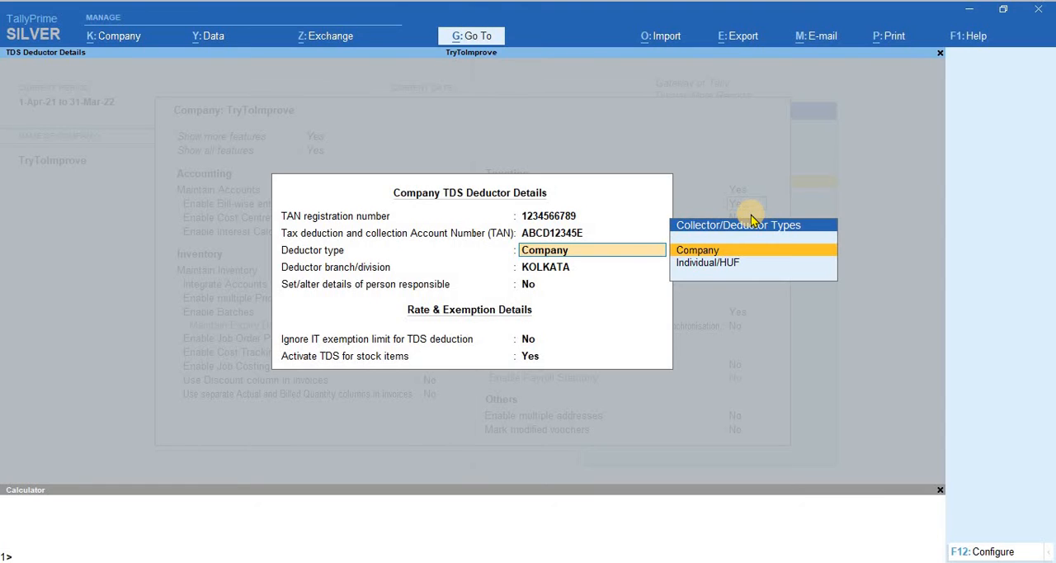
key(Down)
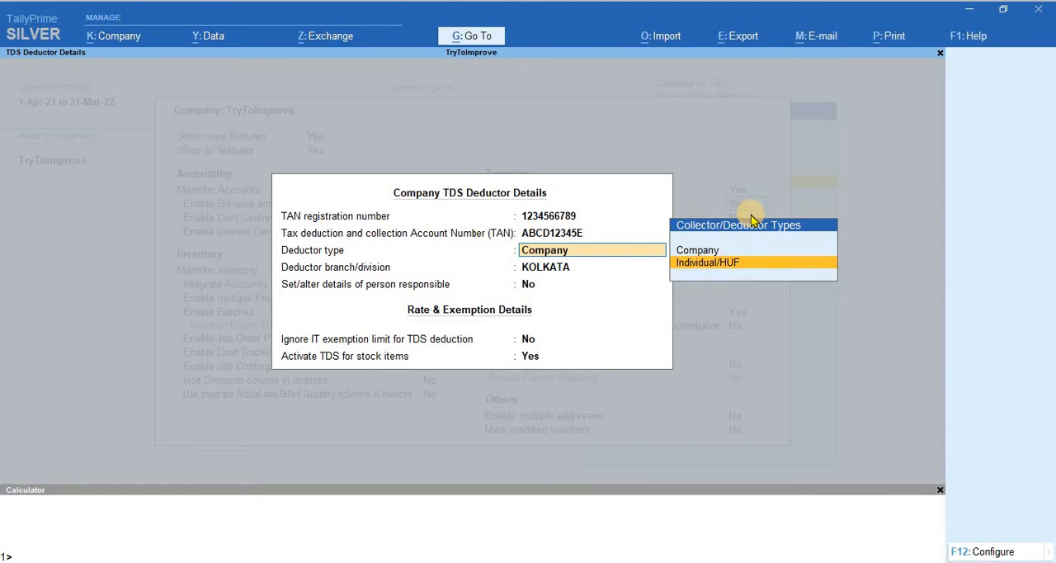
key(Up)
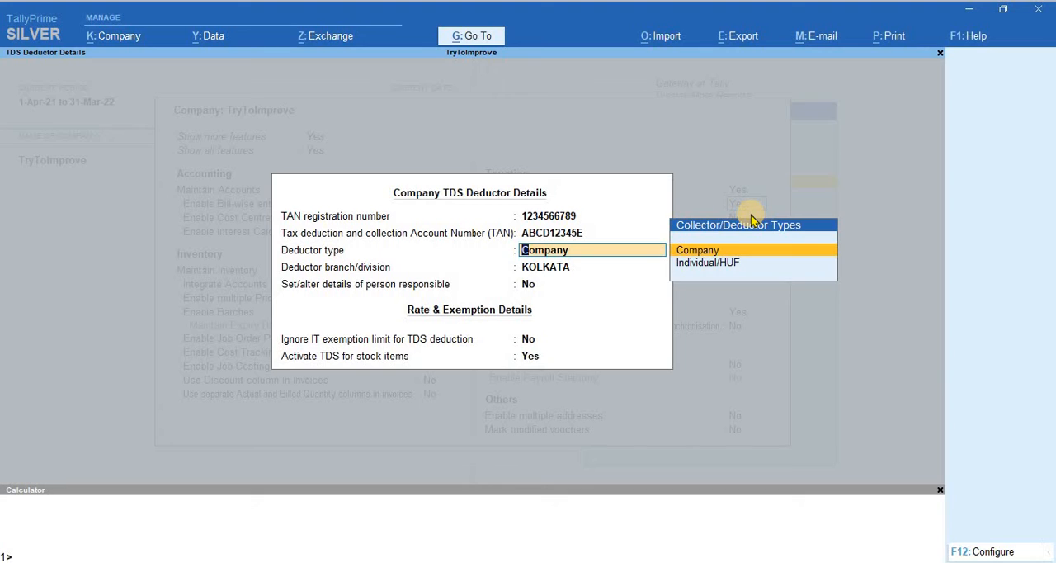
key(Return)
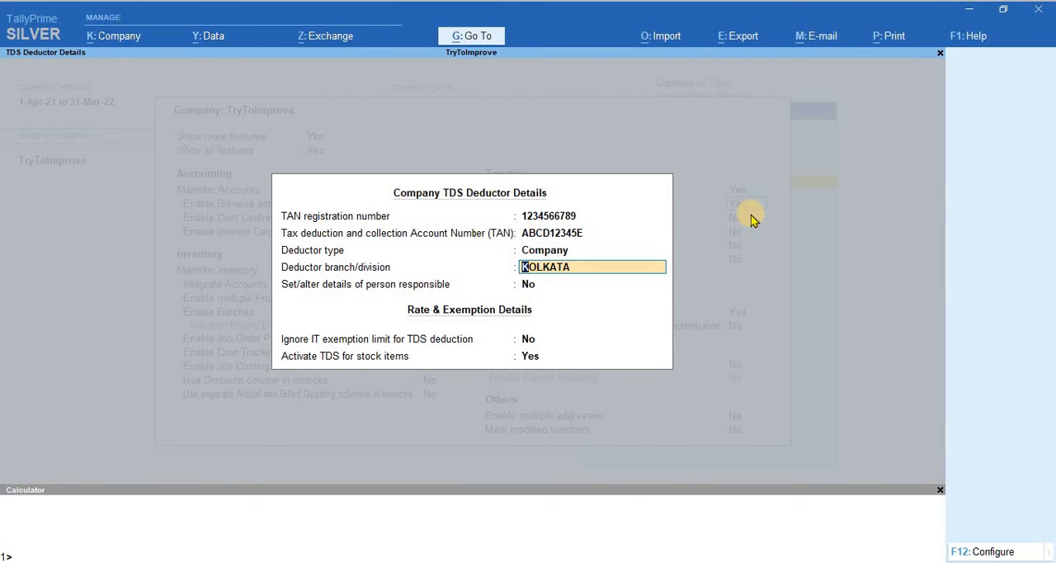
key(Return)
key(Return)
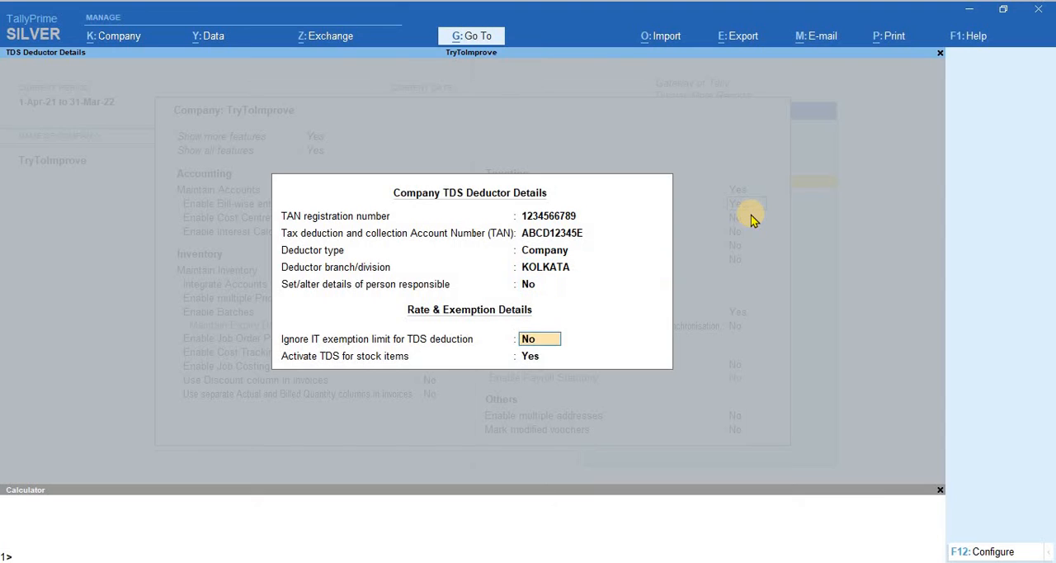
key(Return)
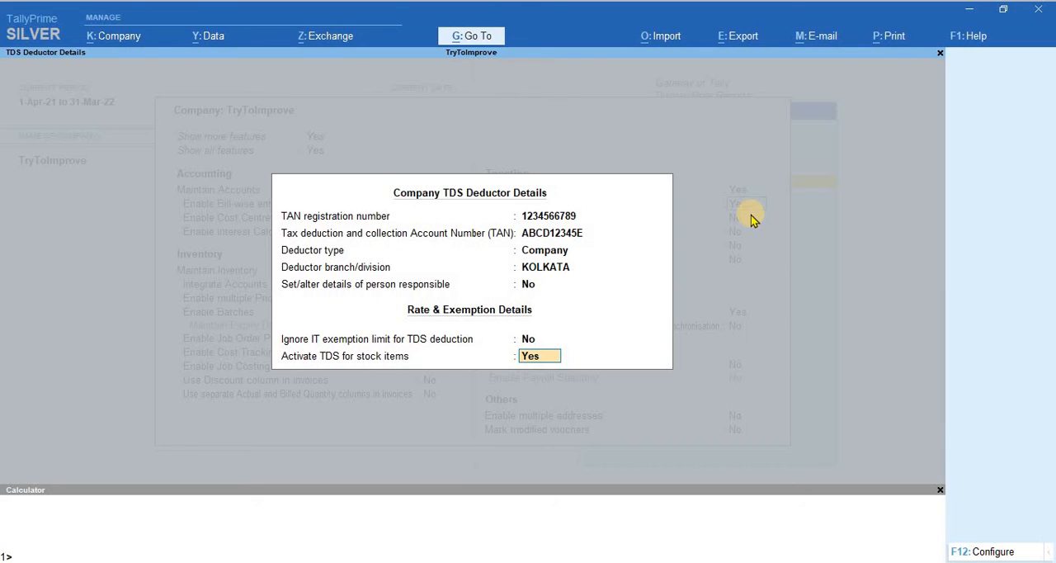
key(Up)
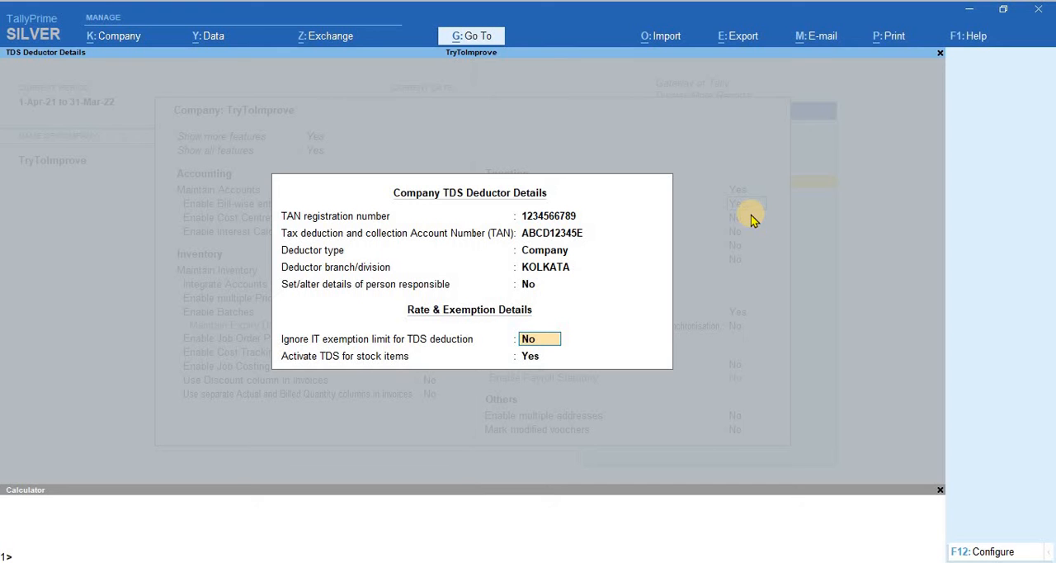
key(Return)
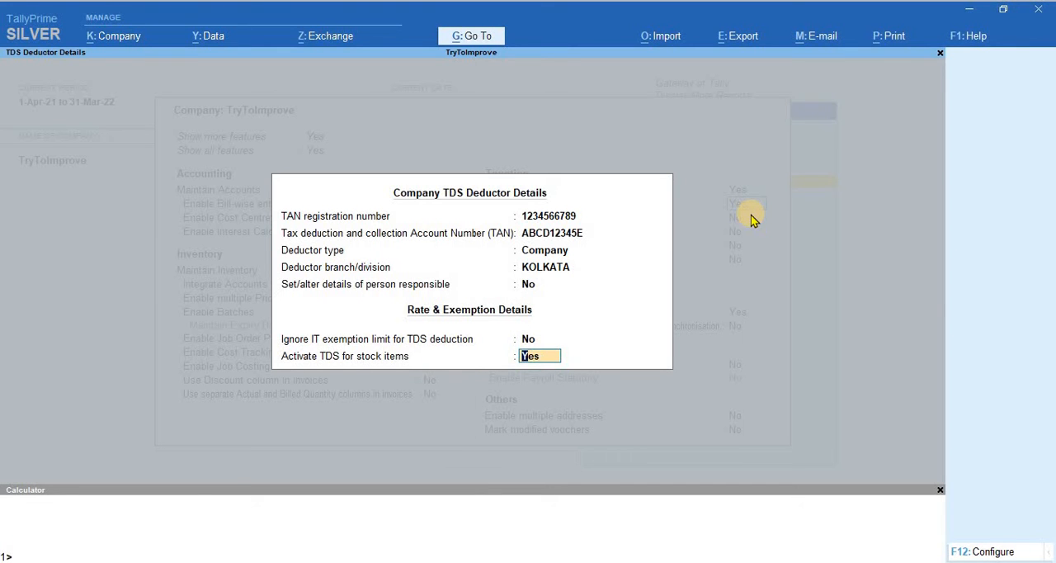
key(Return)
key(Return)
key(Return)
key(Return)
key(Return)
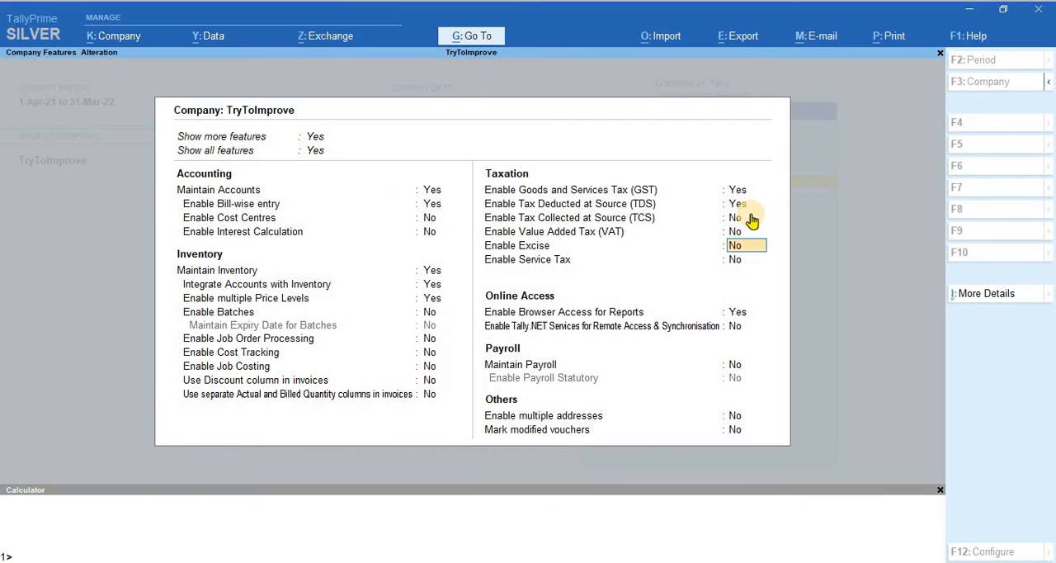
Step: Accept the remaining taxation and other company features without changes and save the company features
key(Return)
key(Return)
key(Return)
key(Return)
key(Return)
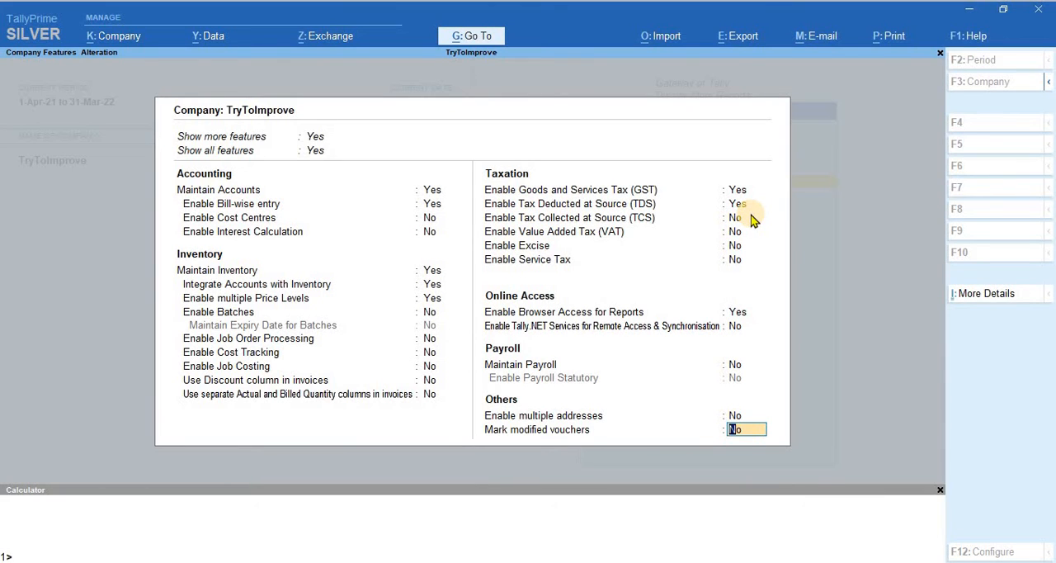
key(Return)
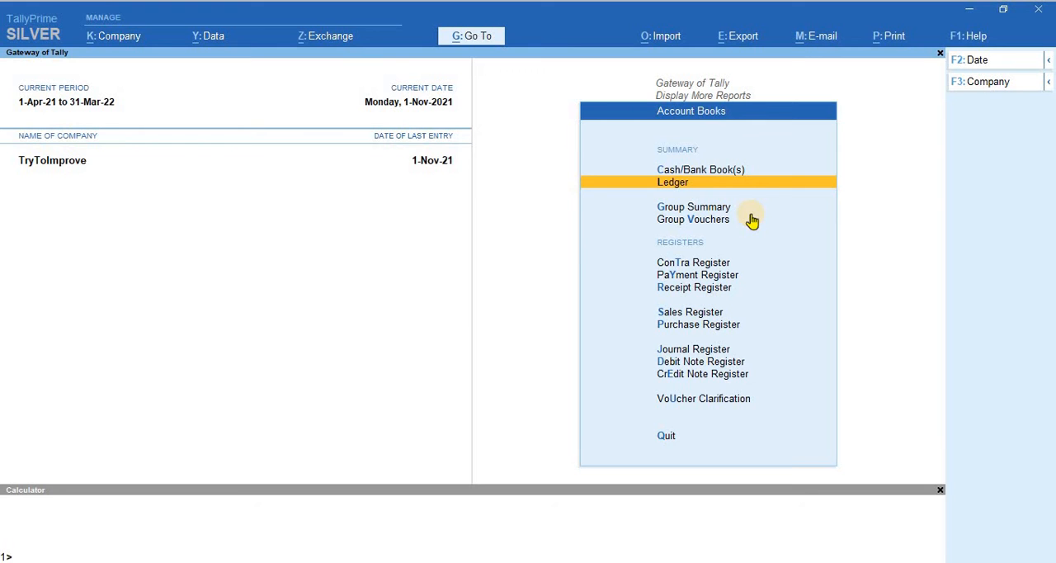
Step: Return to the Gateway of Tally and open the last ledger matching "Mr" for alteration
key(Escape)
key(Escape)
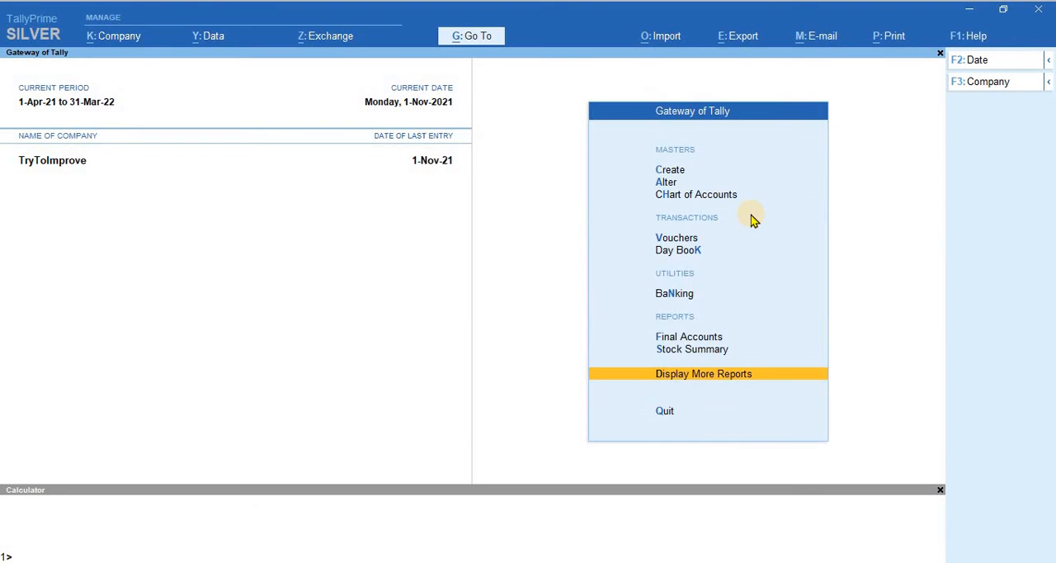
key(Escape)
key(Escape)
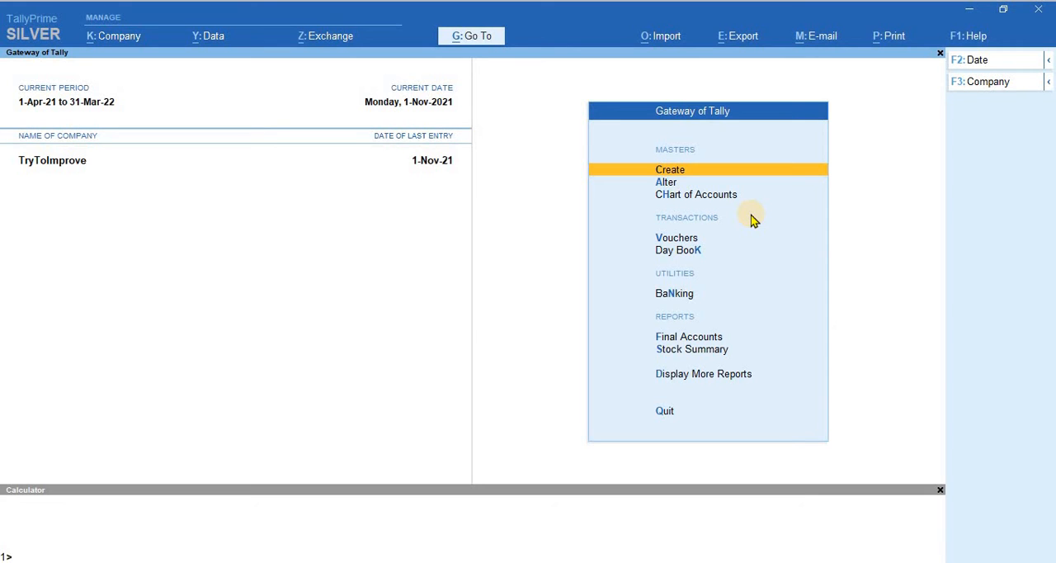
key(a)
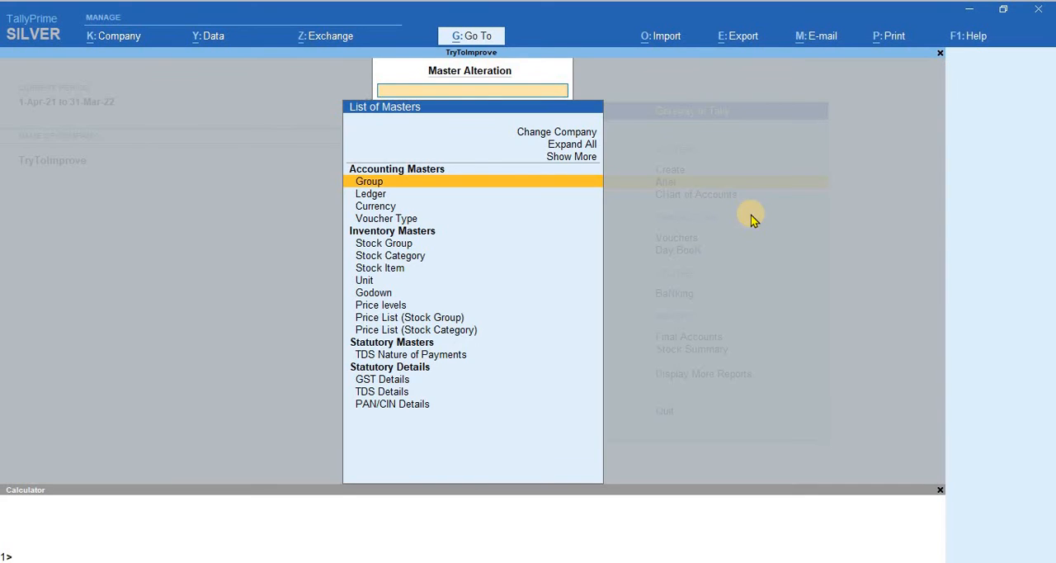
key(Down)
key(Return)
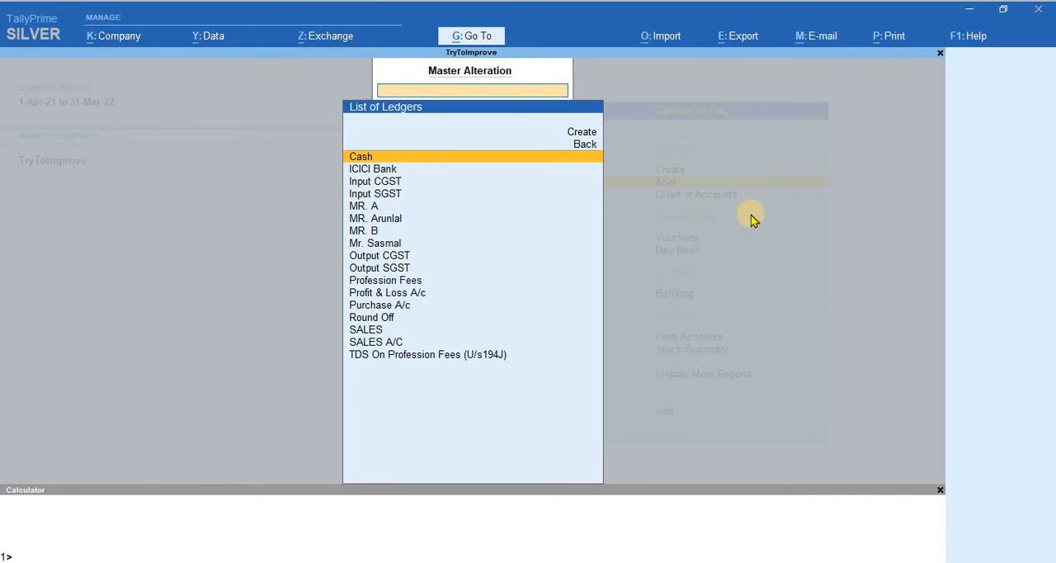
text(Mr.)
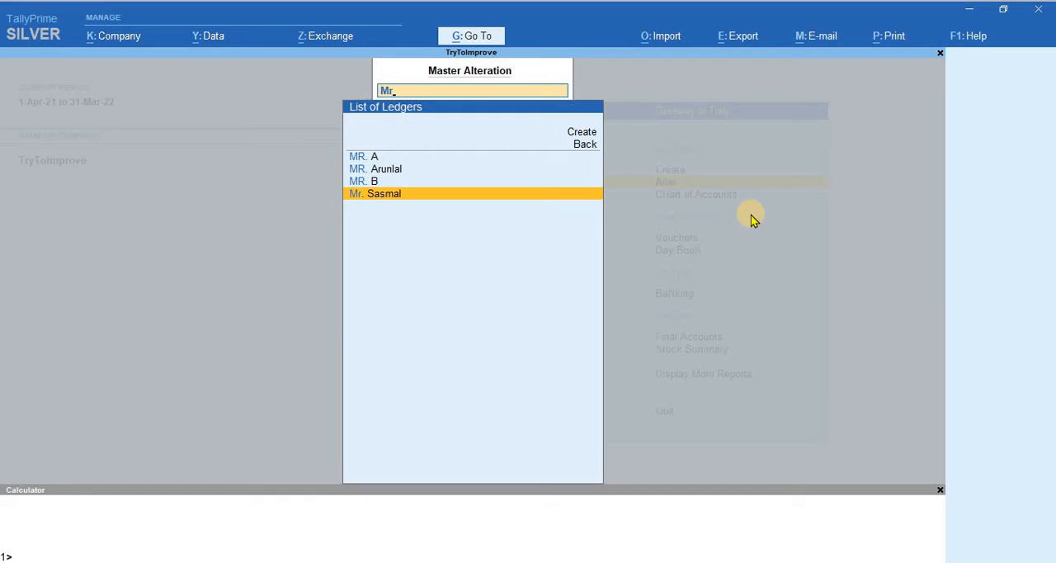
key(Return)
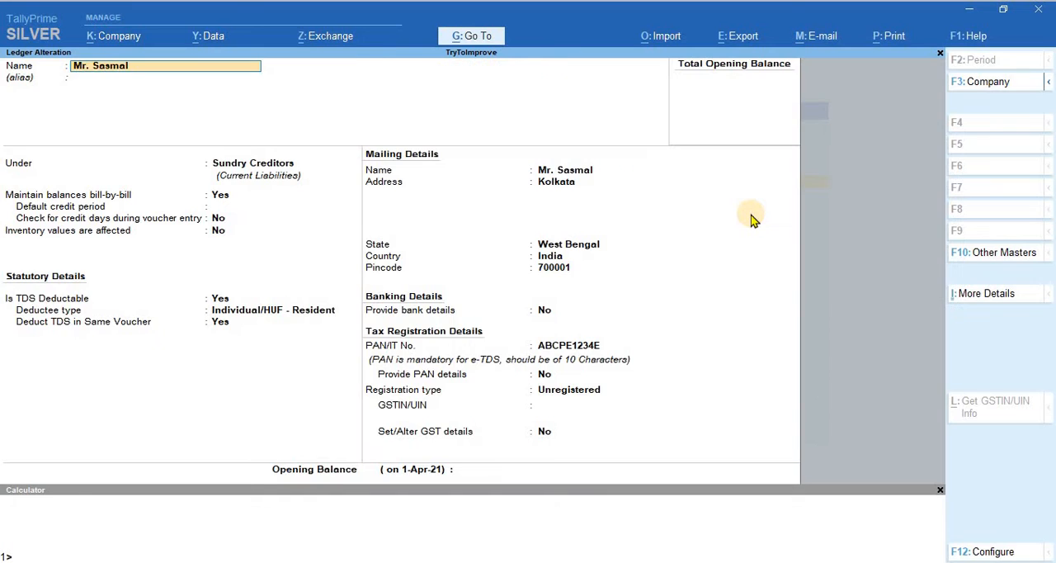
Step: Check the party ledger's parent group, bill-by-bill balance setting and default credit period
key(Return)
key(Return)
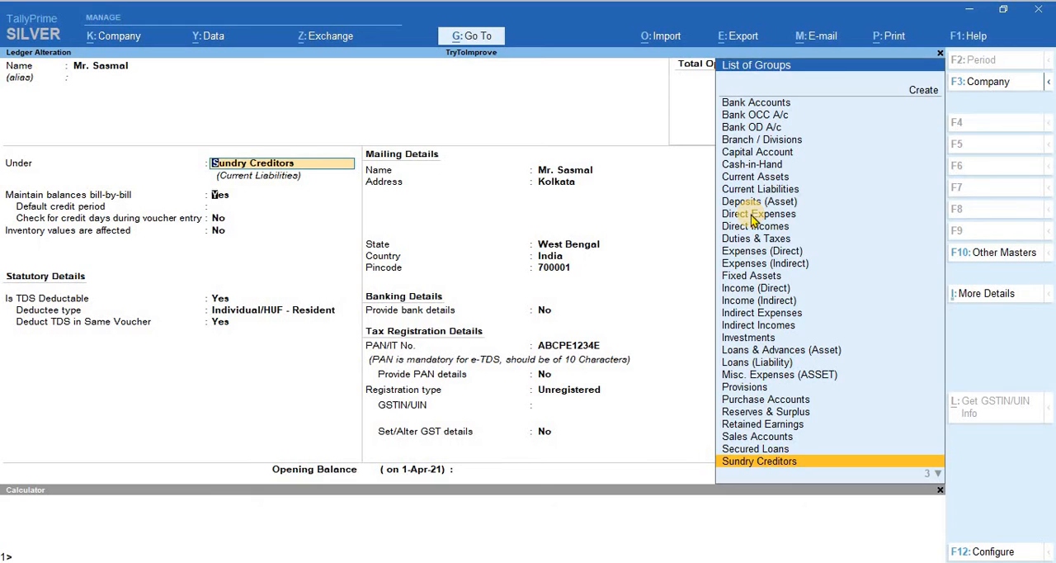
key(Return)
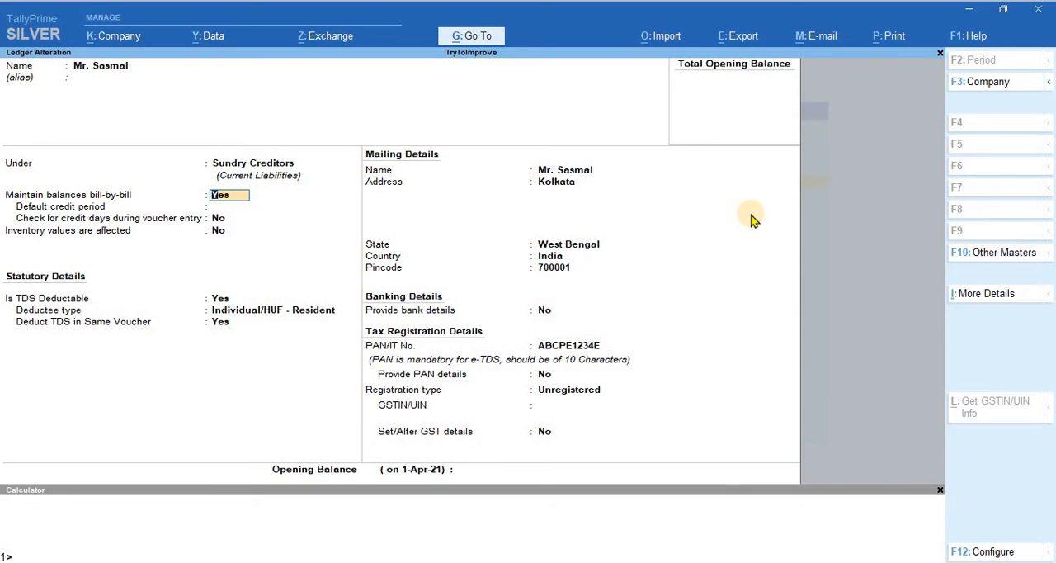
key(Return)
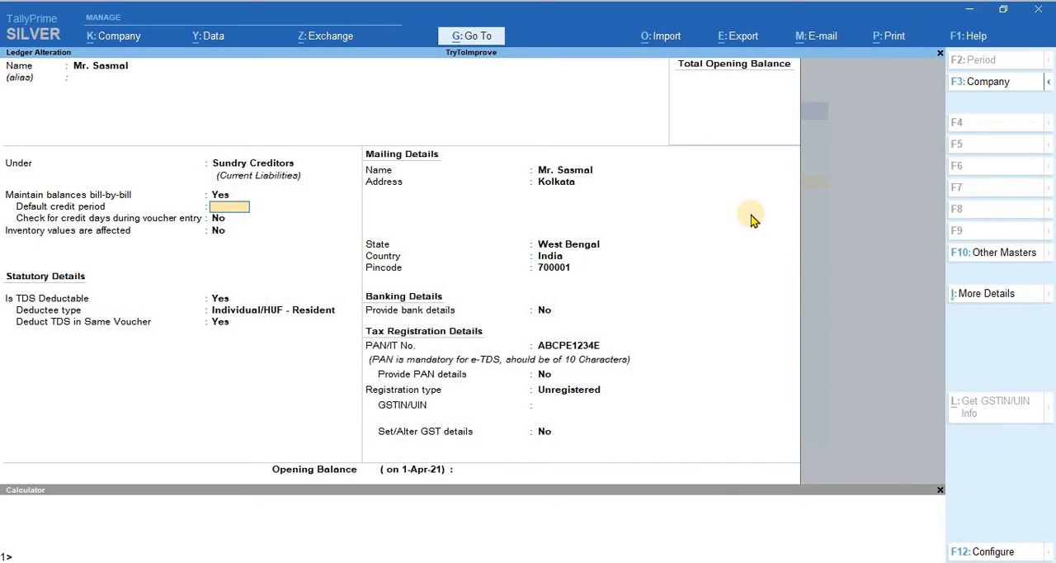
key(Return)
key(Return)
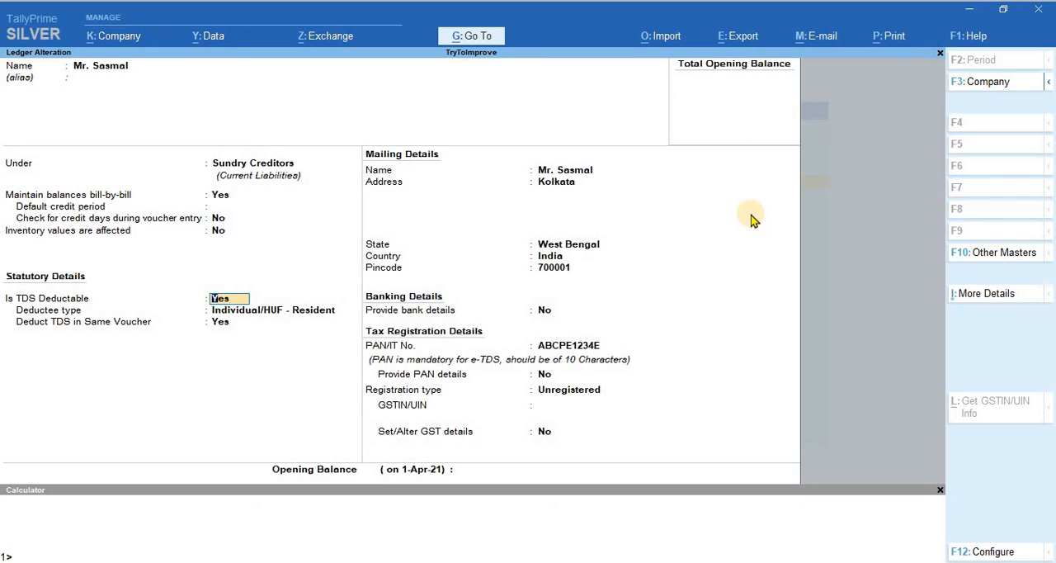
Step: Confirm the party ledger as TDS deductable, with deductee type Individual/HUF - Resident and TDS deducted in the same voucher
key(Return)
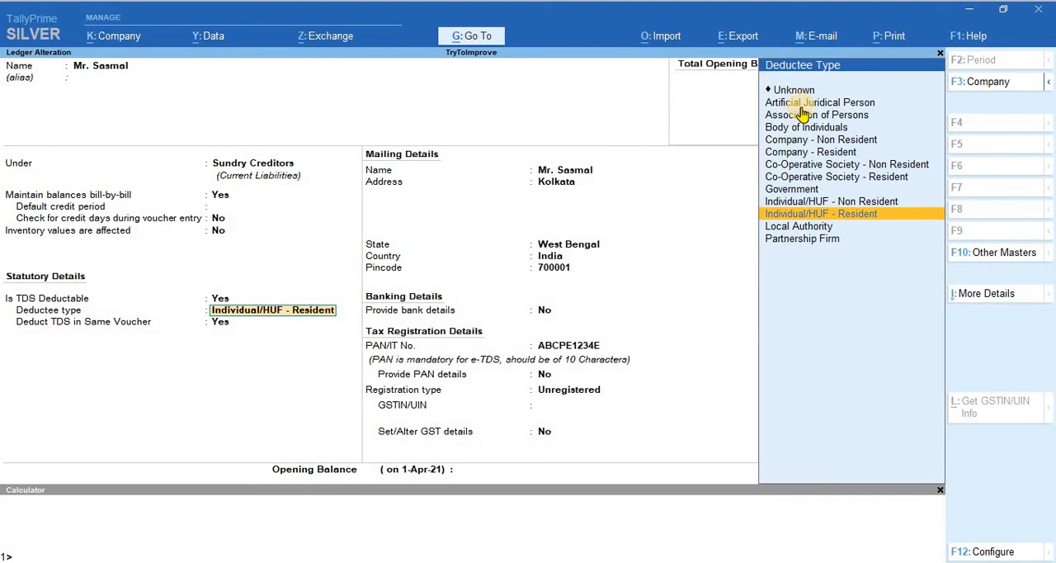
click(823, 215)
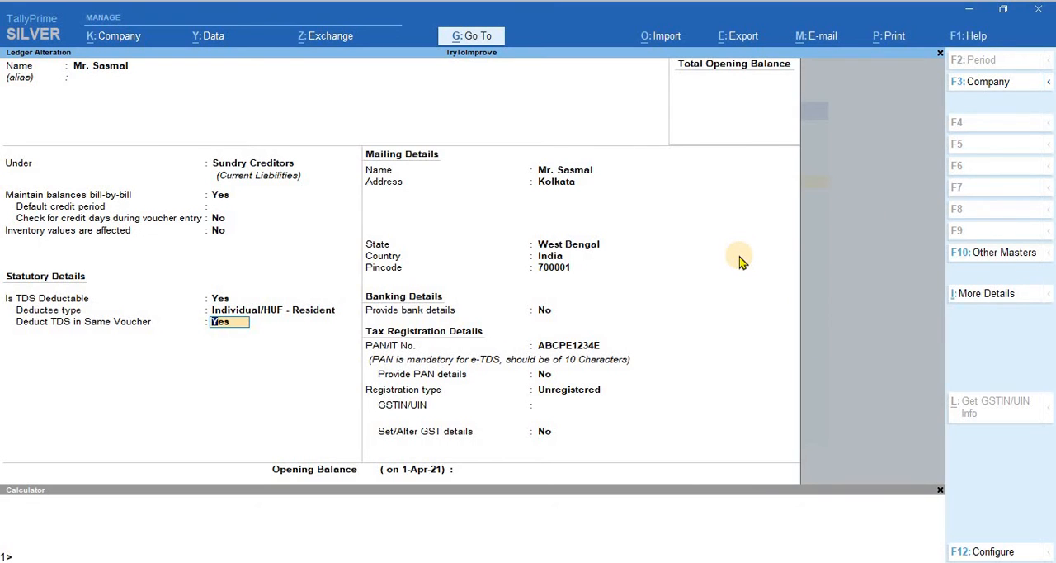
key(BackSpace)
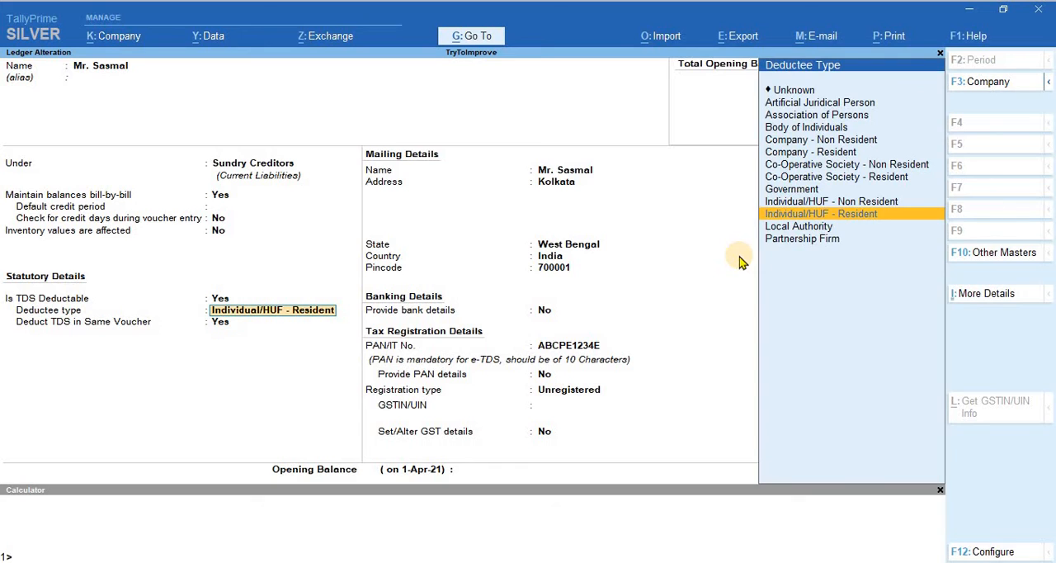
key(Return)
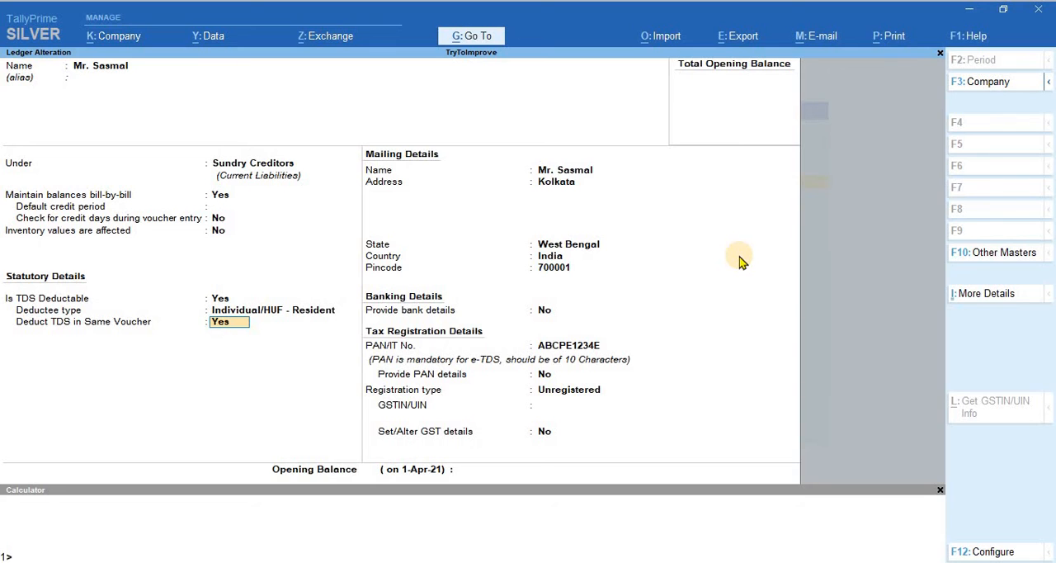
key(Return)
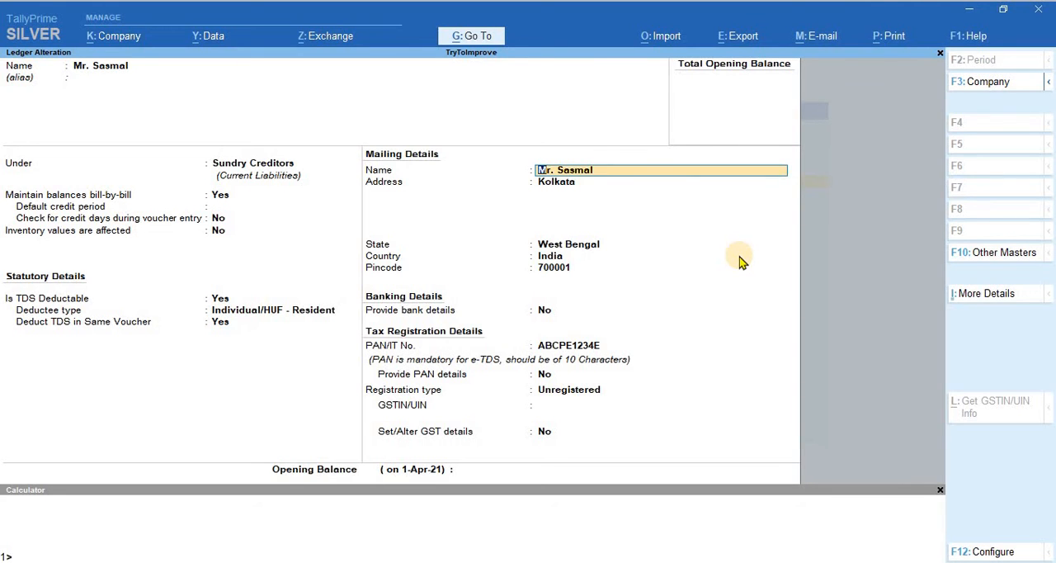
Step: Check the party ledger's mailing details and its bank details option
key(Return)
key(Return)
key(Return)
key(Return)
key(Return)
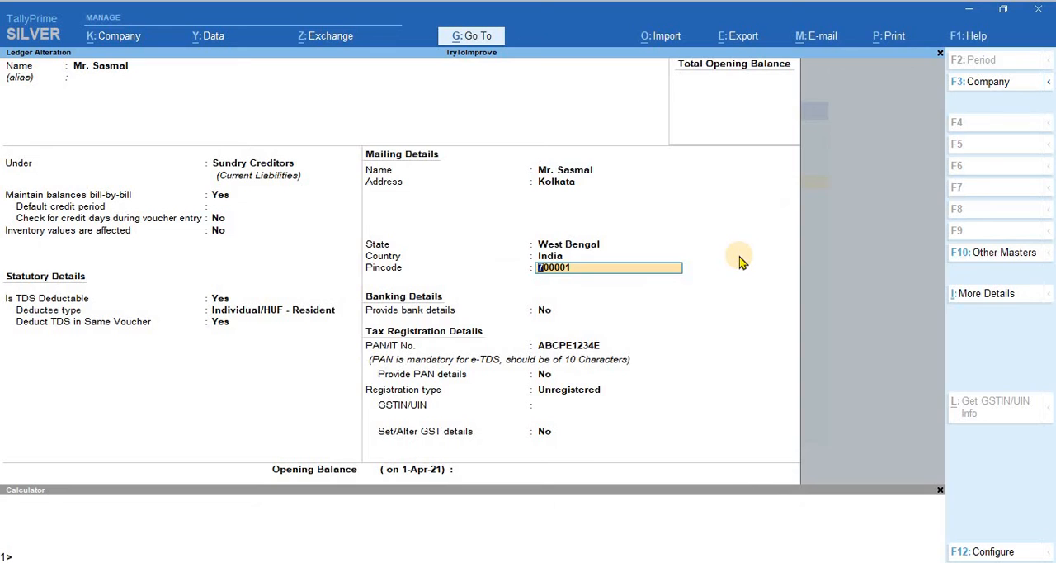
key(Return)
key(Return)
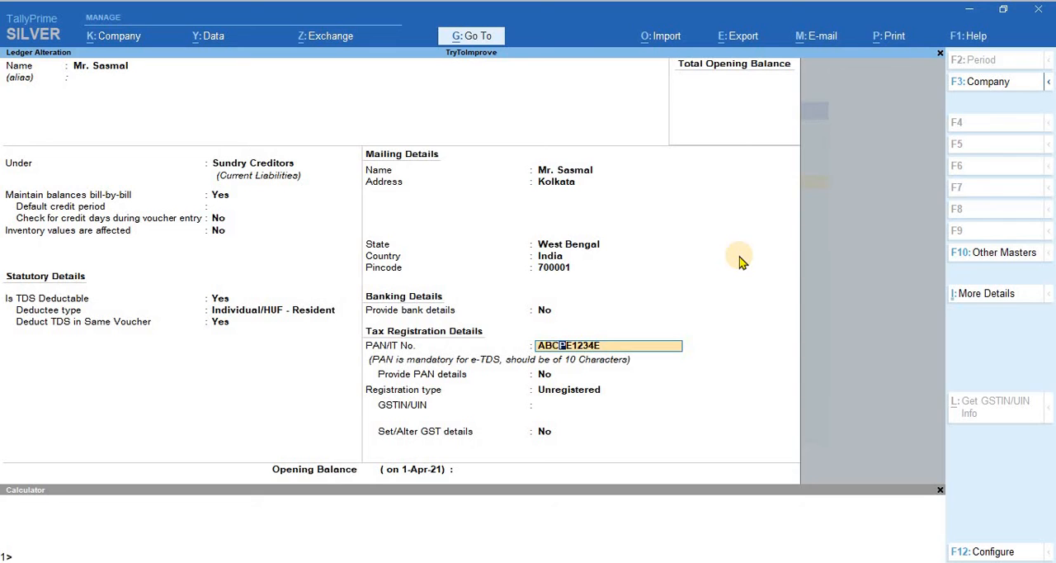
Step: Check the party ledger's tax registration details, including the PAN and the GST registration type
key(Return)
key(Return)
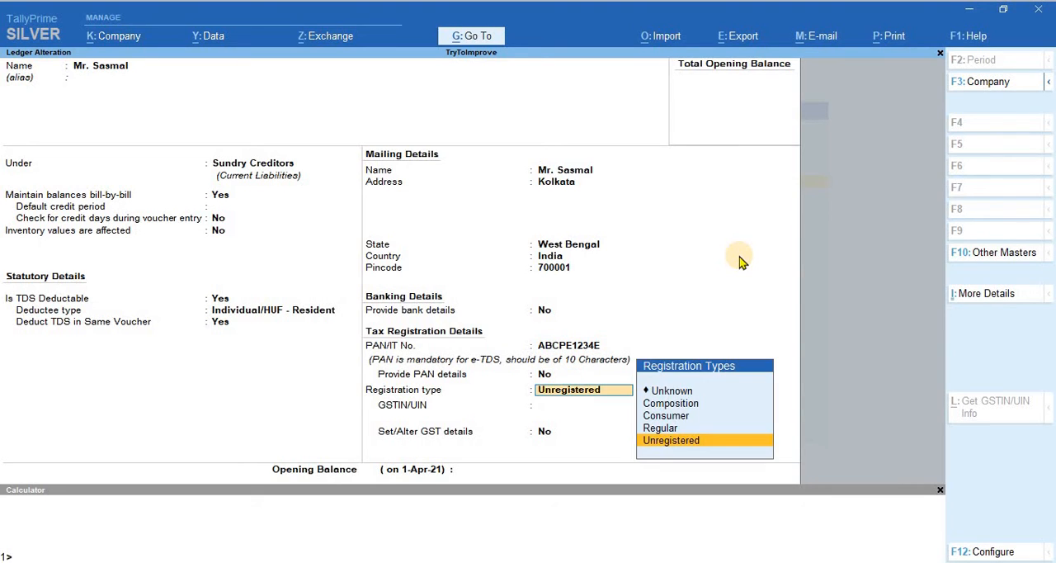
key(Return)
Step: Save the party ledger and open the Profession Fees ledger for alteration
key(Return)
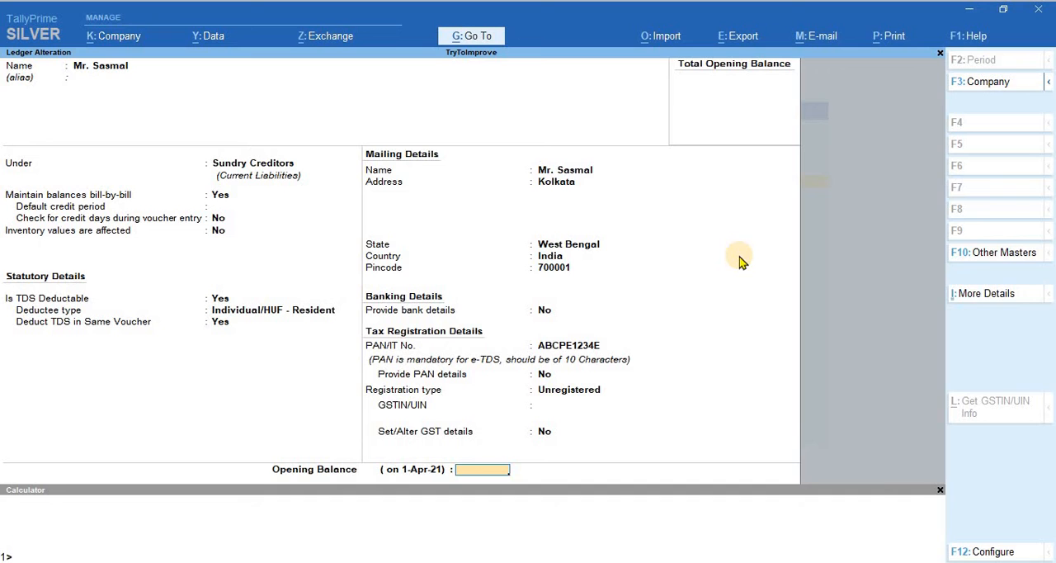
key(Return)
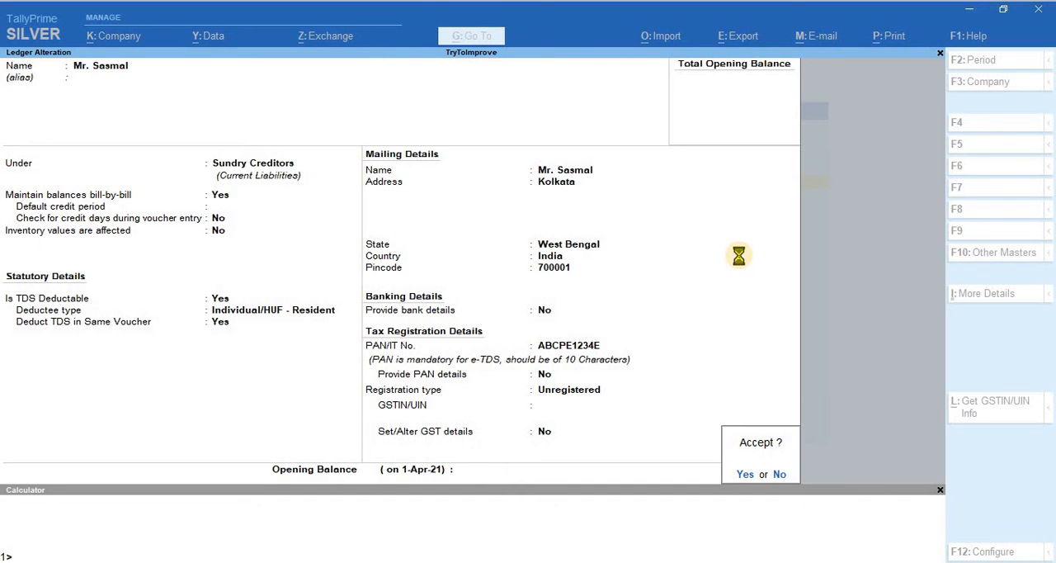
key(Return)
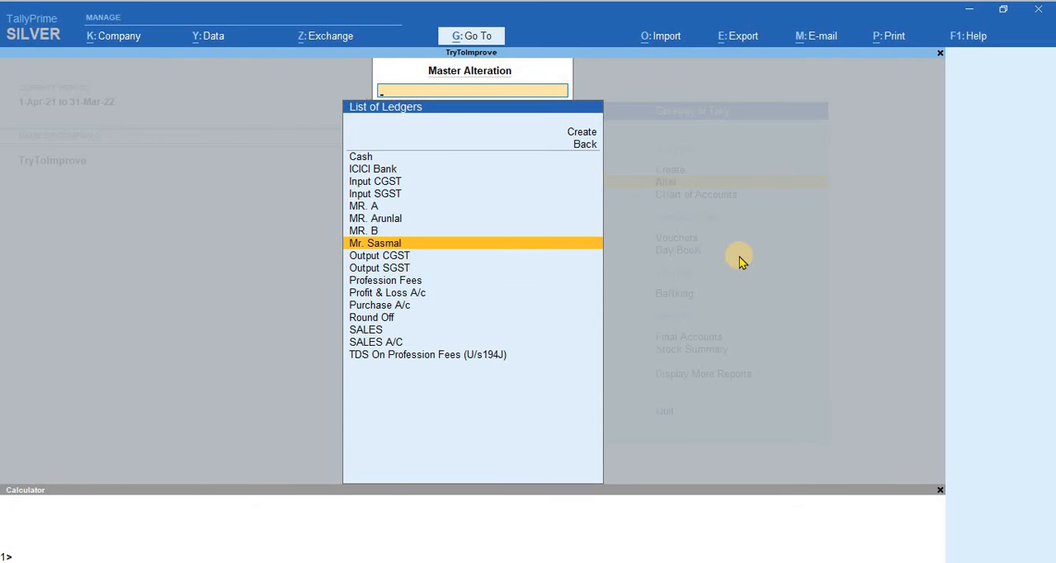
key(Down)
key(Down)
key(Down)
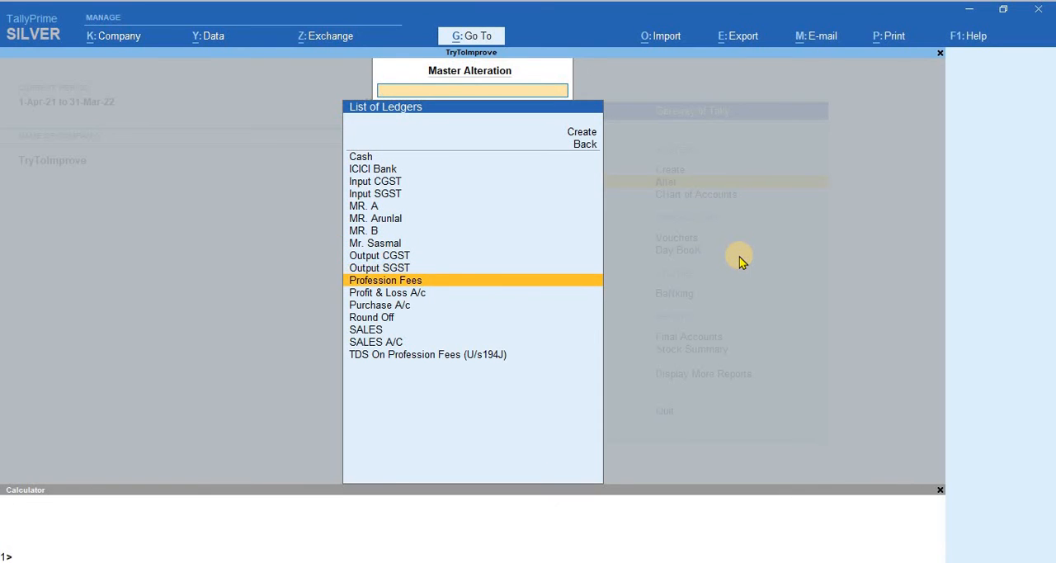
key(Return)
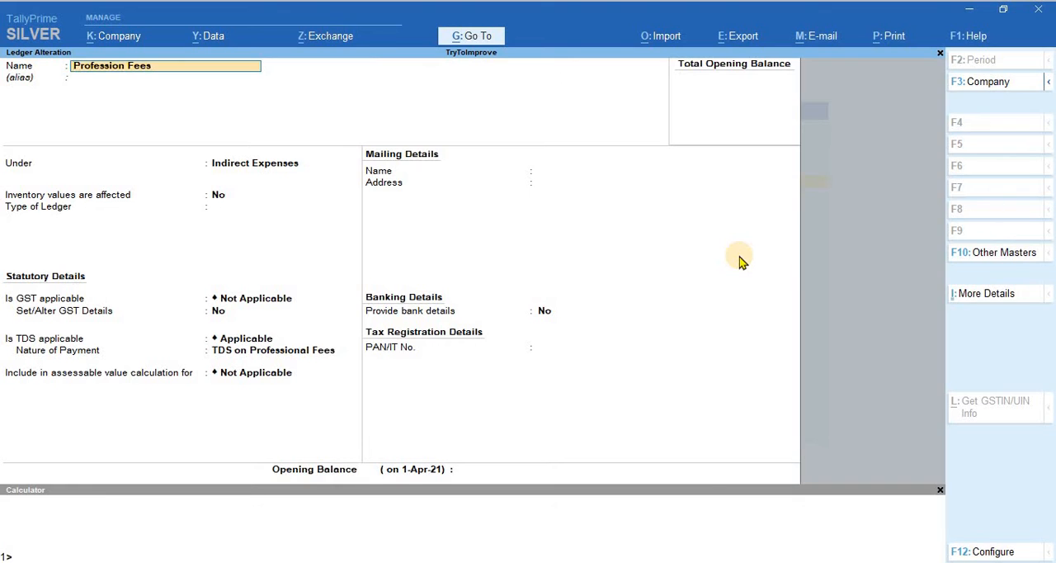
Step: Check the Profession Fees ledger's parent group, GST applicability and TDS applicability, up to its nature of payment
key(Return)
key(Return)
key(Return)
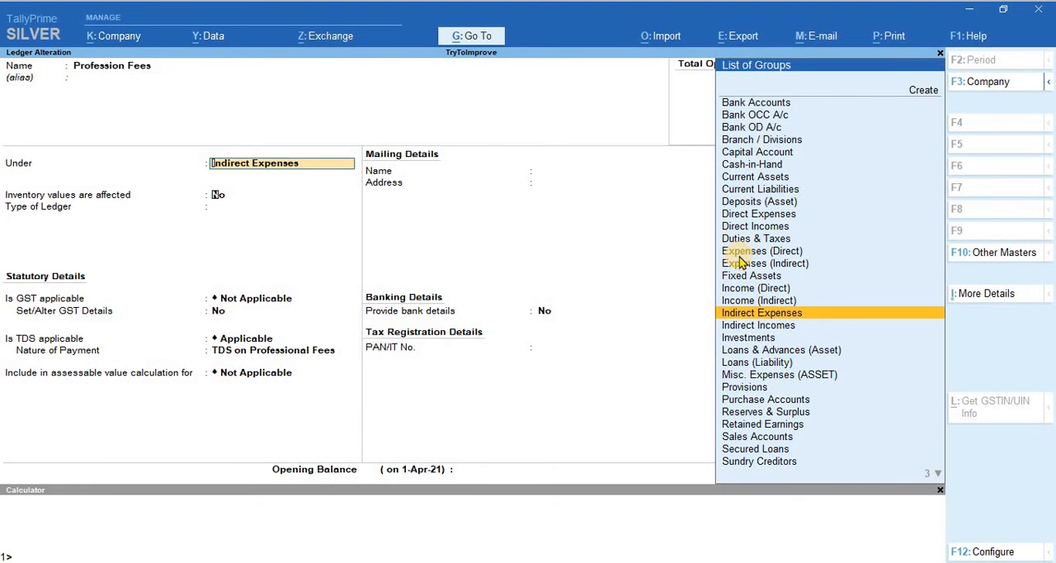
key(Return)
key(Return)
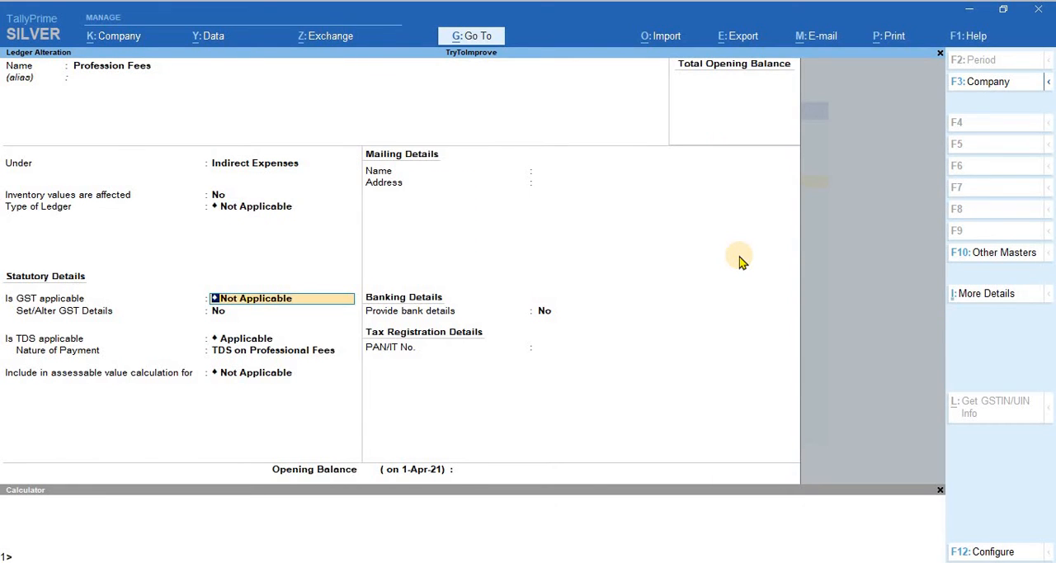
key(Return)
key(Return)
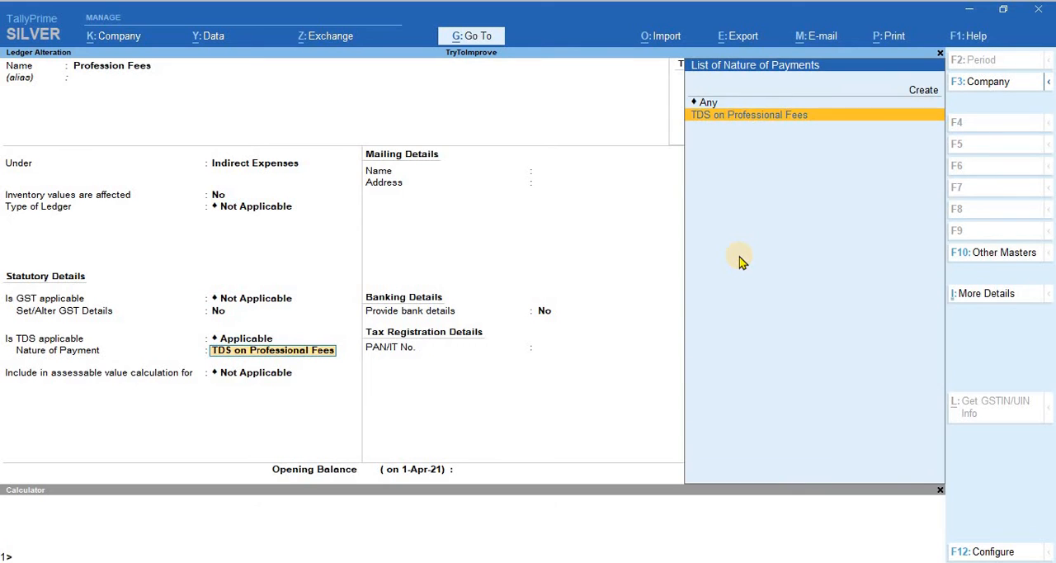
key(BackSpace)
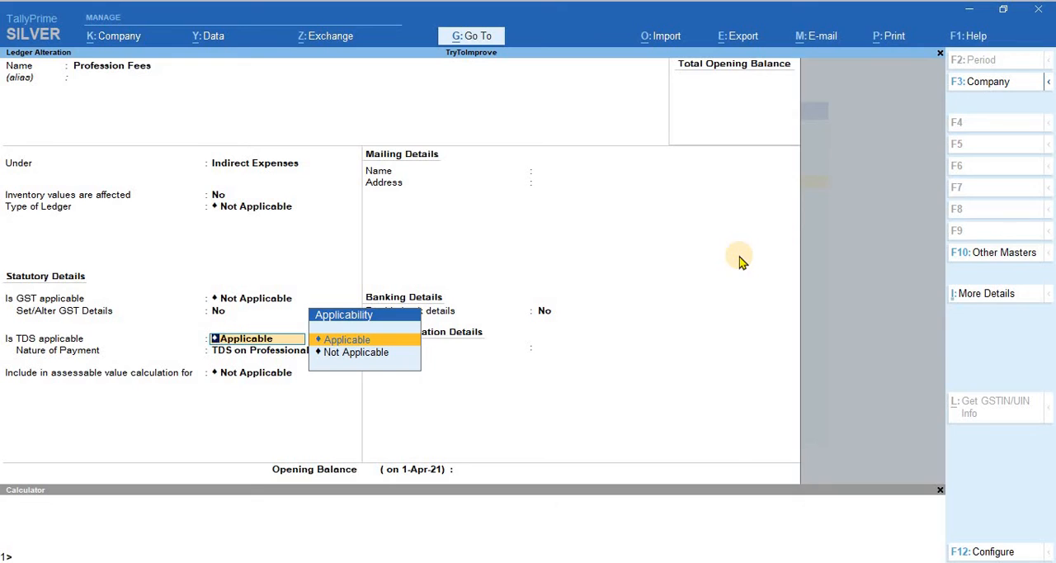
key(Return)
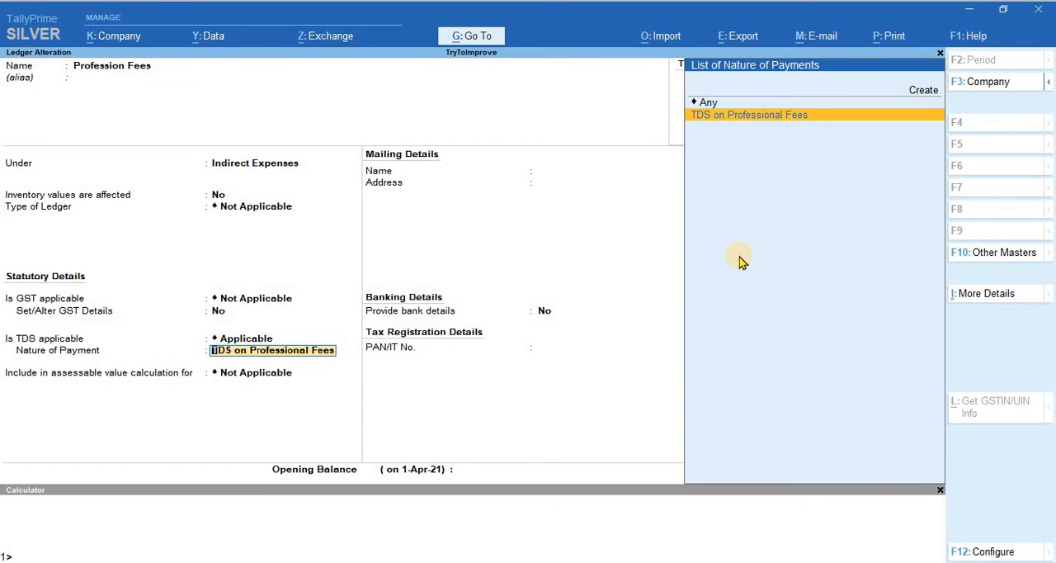
Step: View the blank form for creating a nature of payment, then keep TDS on Professional Fees for the Profession Fees ledger
key(ctrl)
key(Up)
key(Up)
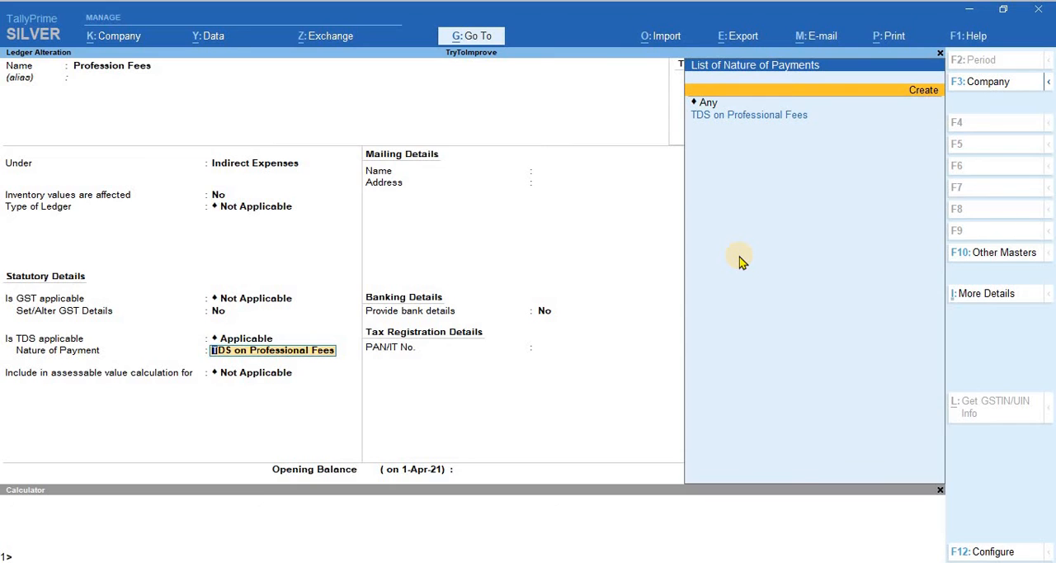
key(Return)
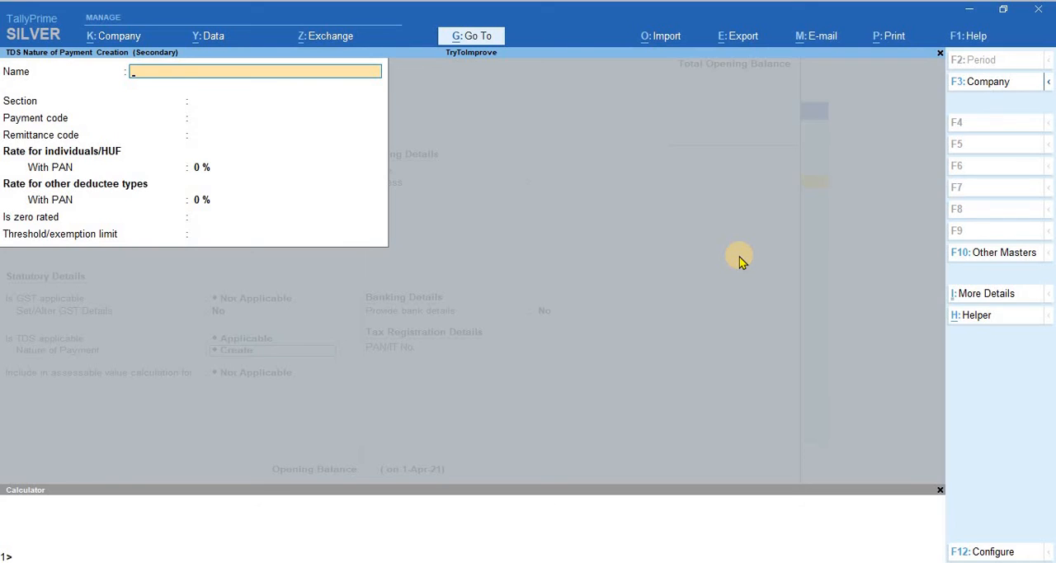
key(Escape)
key(Escape)
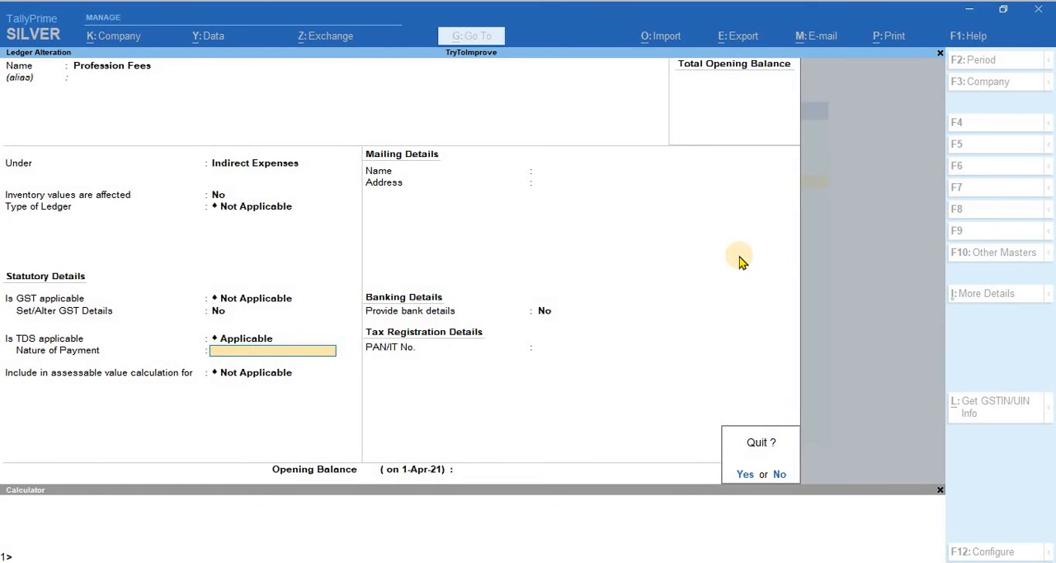
key(n)
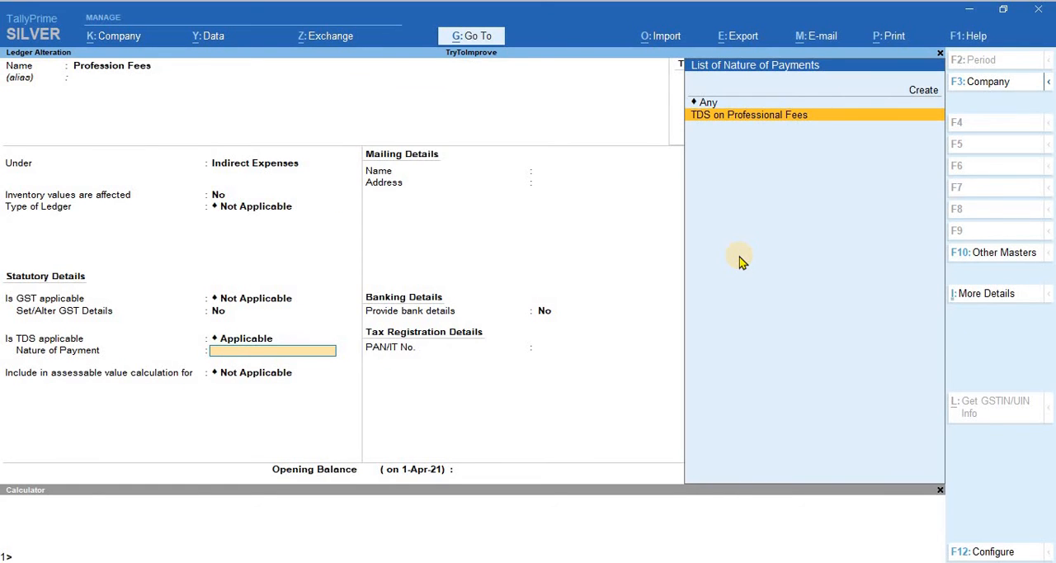
key(Return)
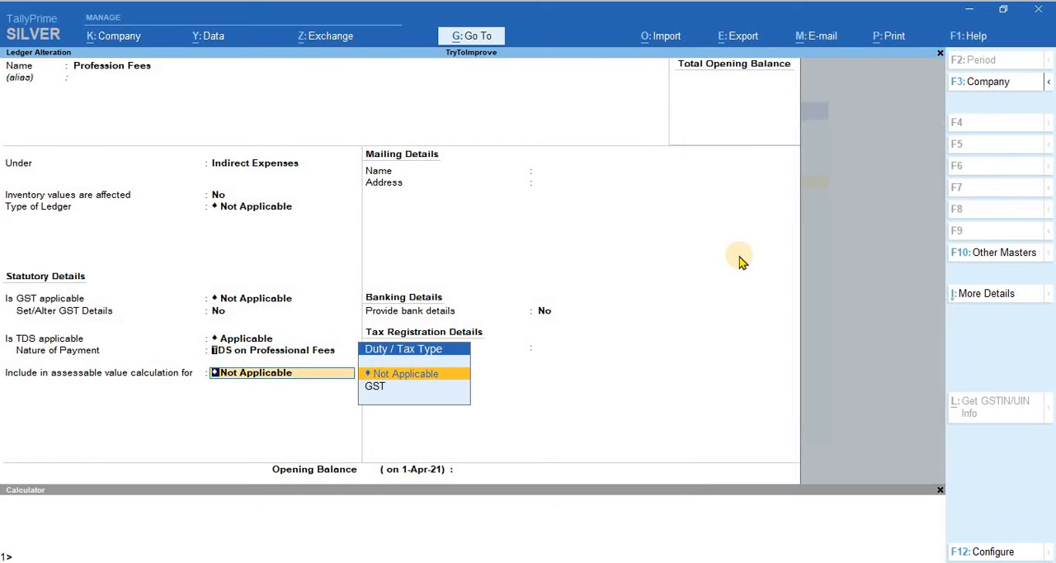
Step: Open the TDS on Professional Fees nature of payment, check its section, codes, rates and threshold limit, and accept it
key(BackSpace)
key(ctrl+Return)
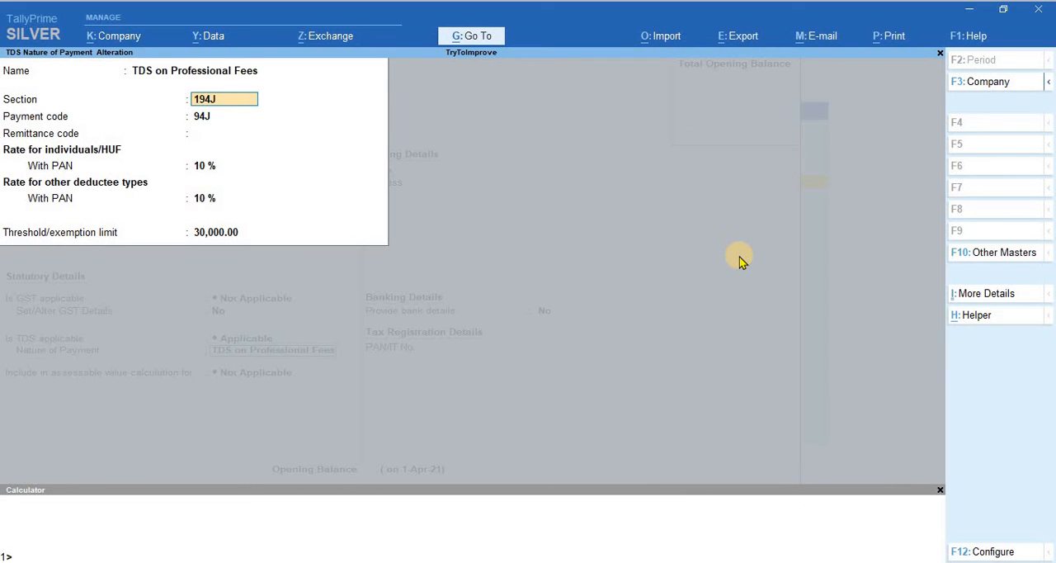
key(Return)
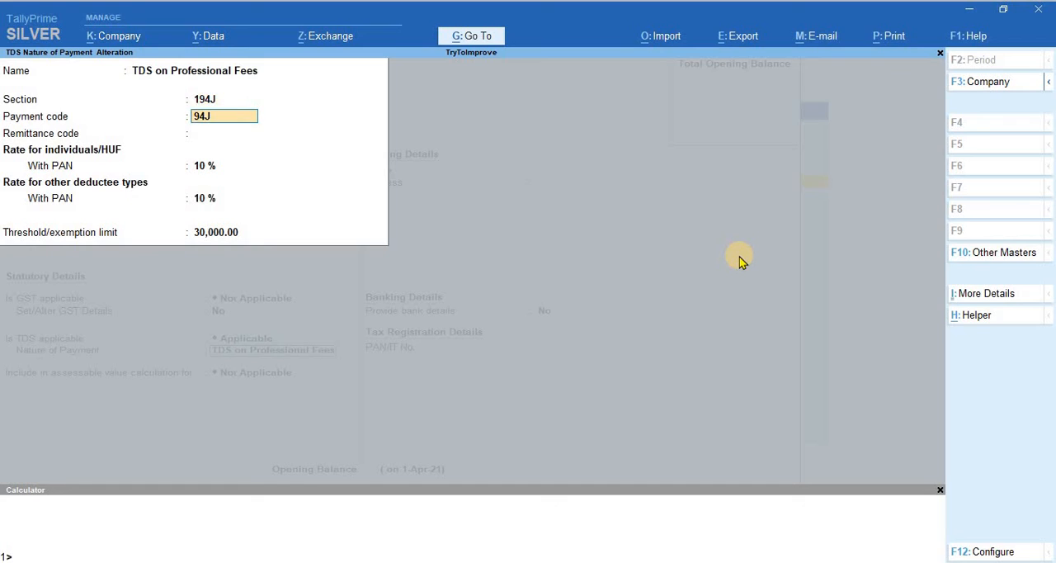
key(Return)
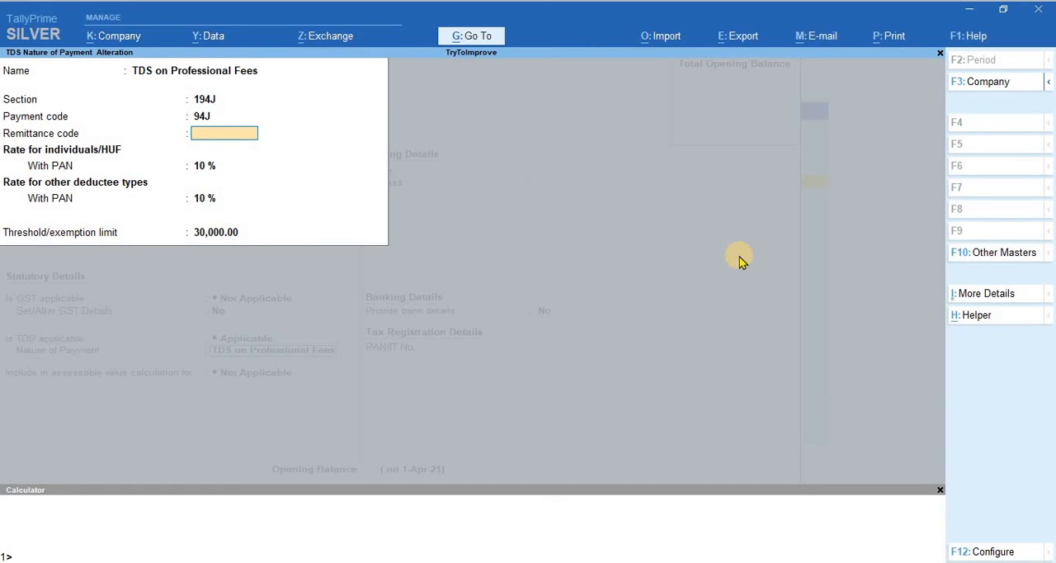
key(Return)
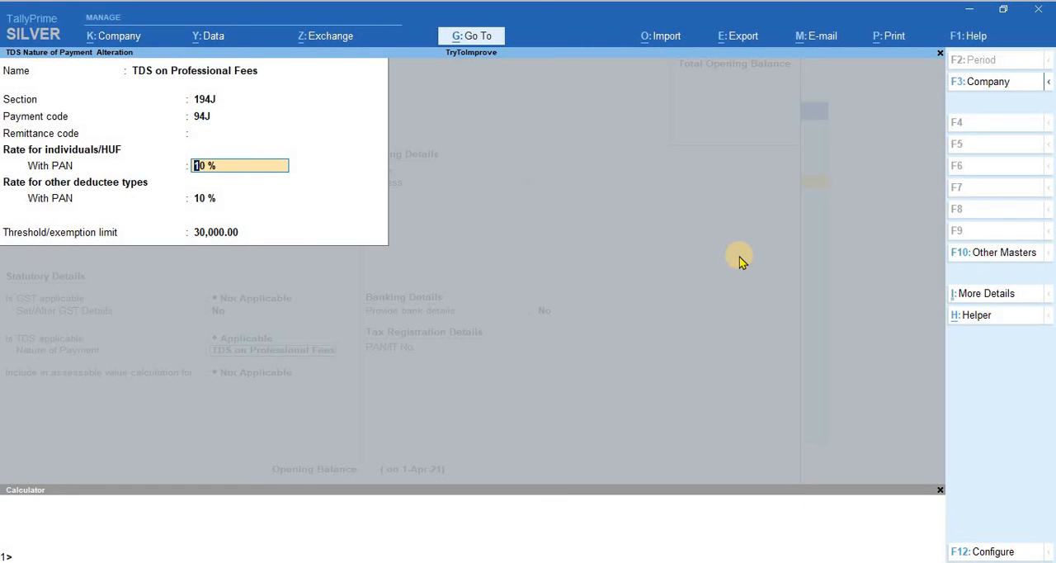
key(Return)
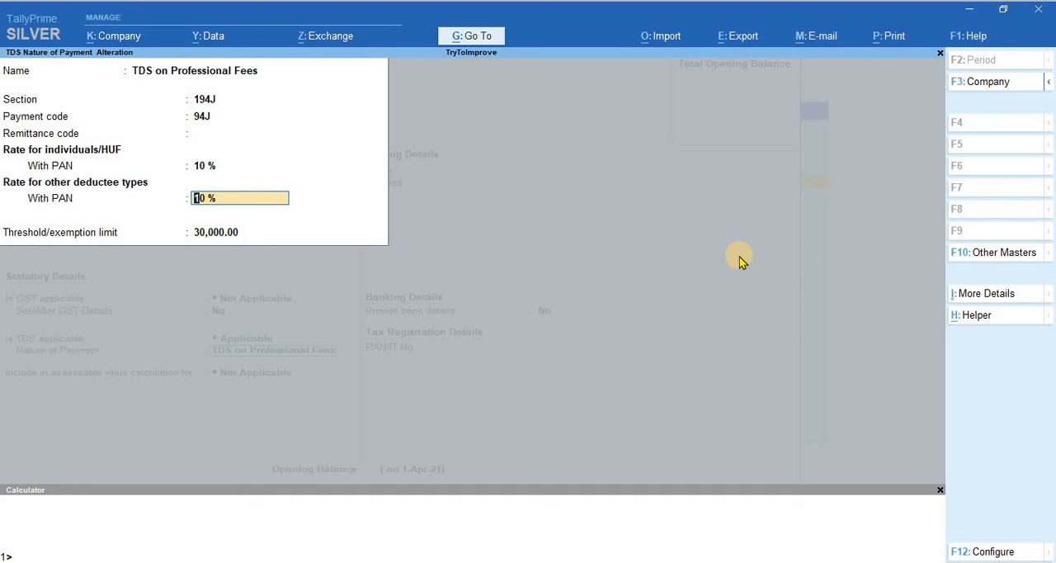
key(Up)
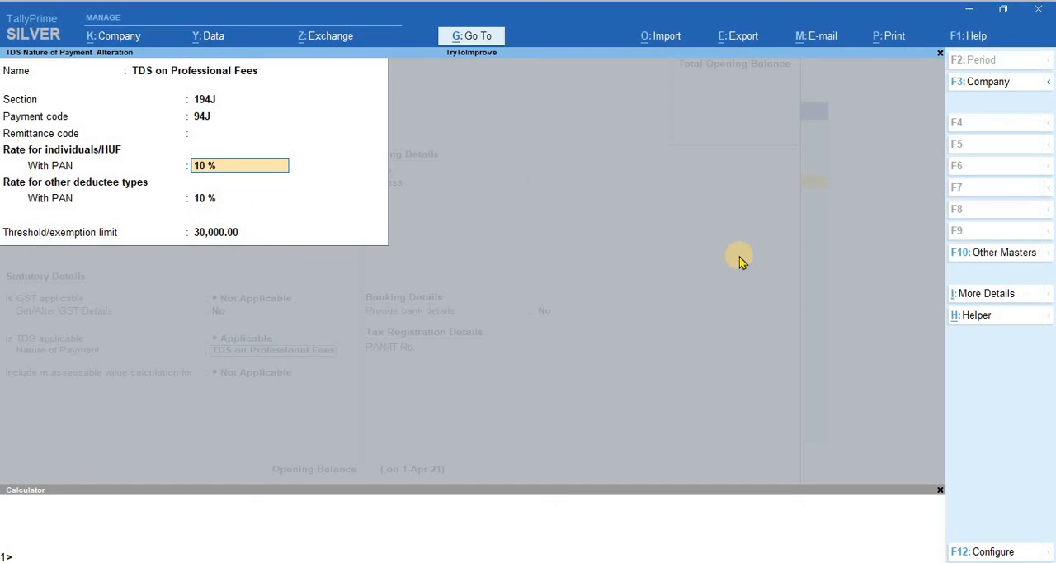
key(Return)
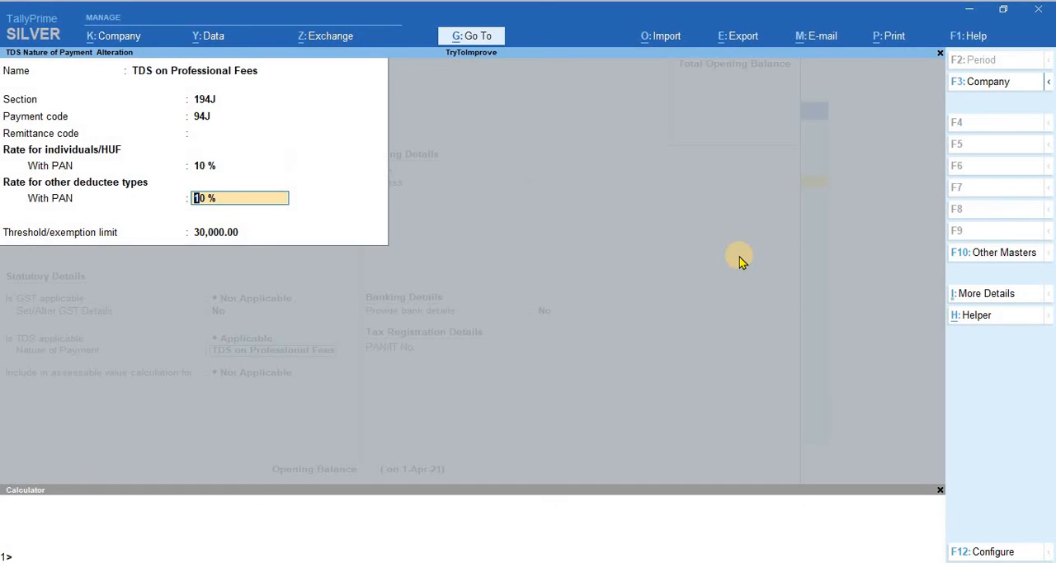
key(Return)
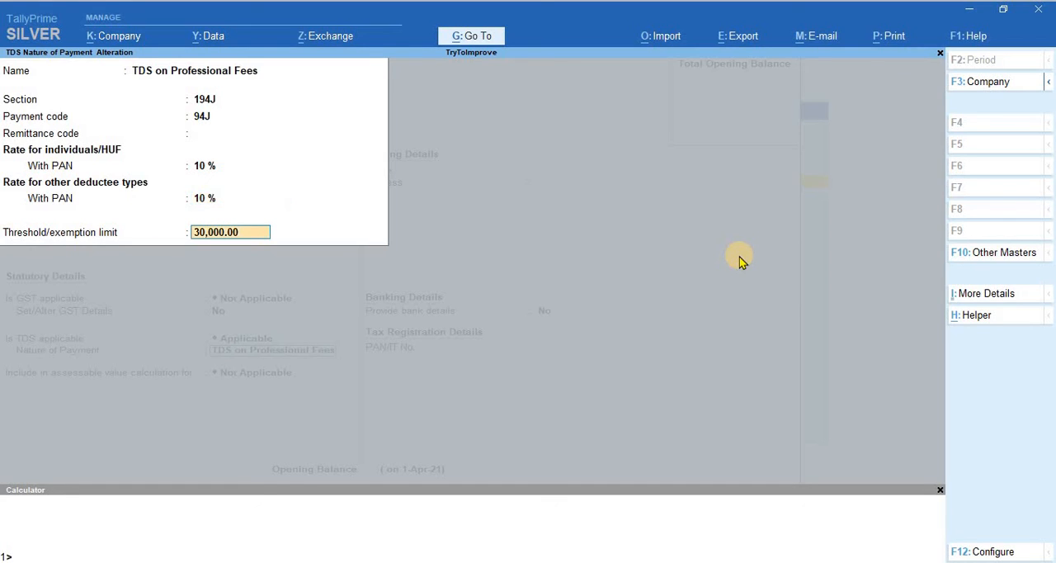
key(Return)
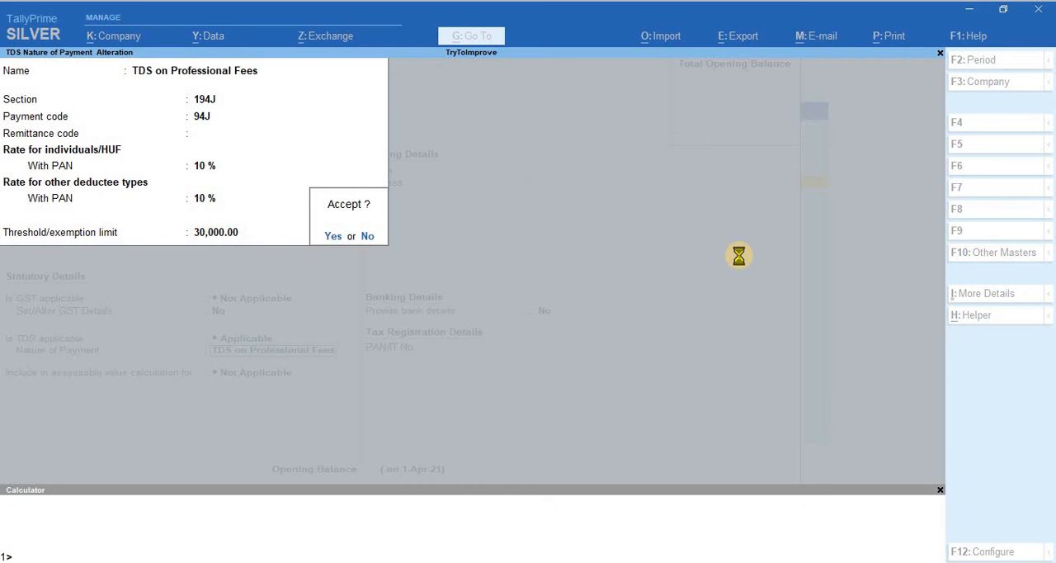
key(Return)
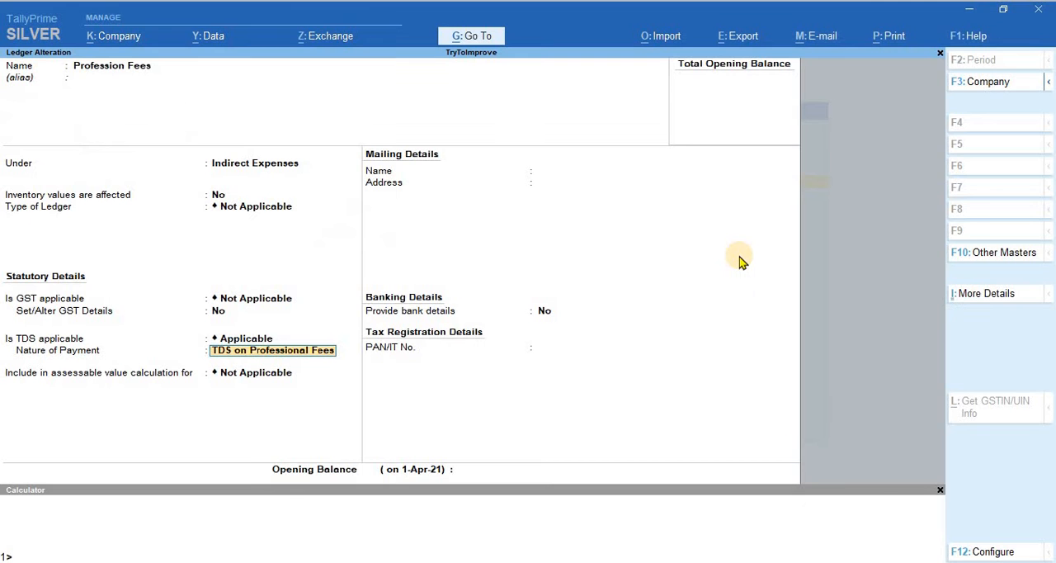
Step: Keep the assessable value calculation as Not Applicable and save the Profession Fees ledger
key(Return)
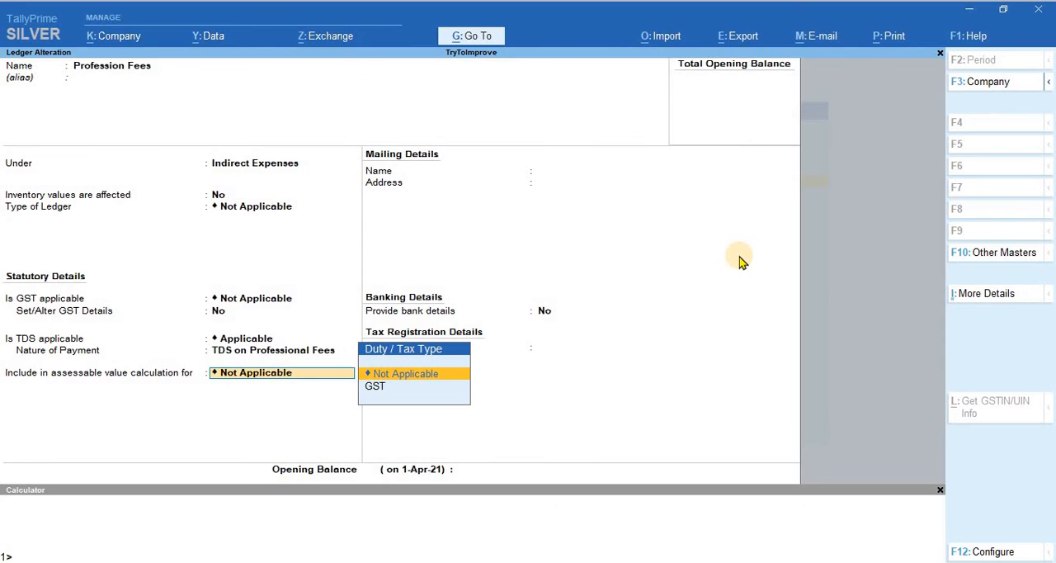
key(Return)
key(Return)
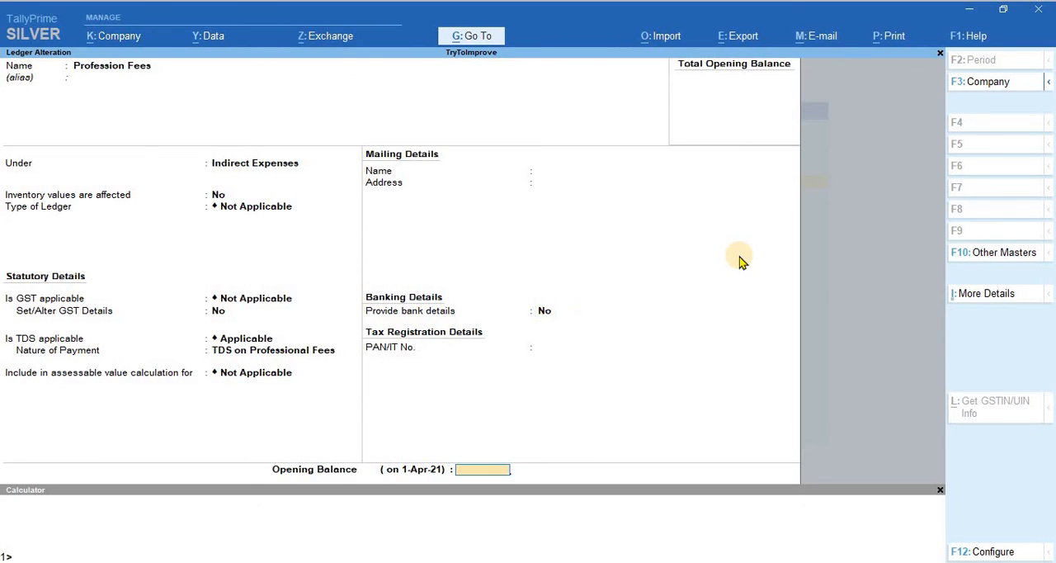
key(Return)
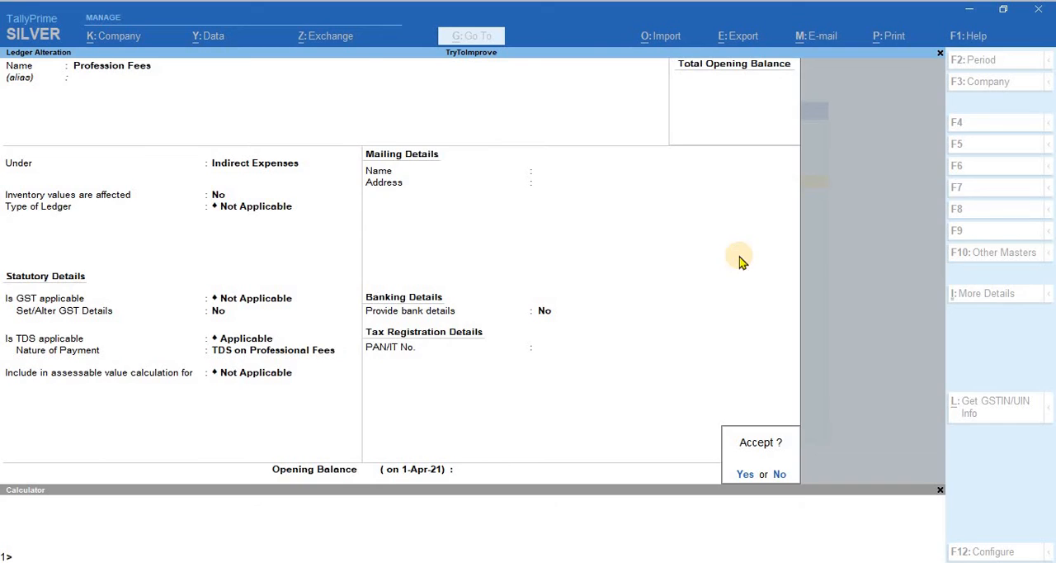
key(y)
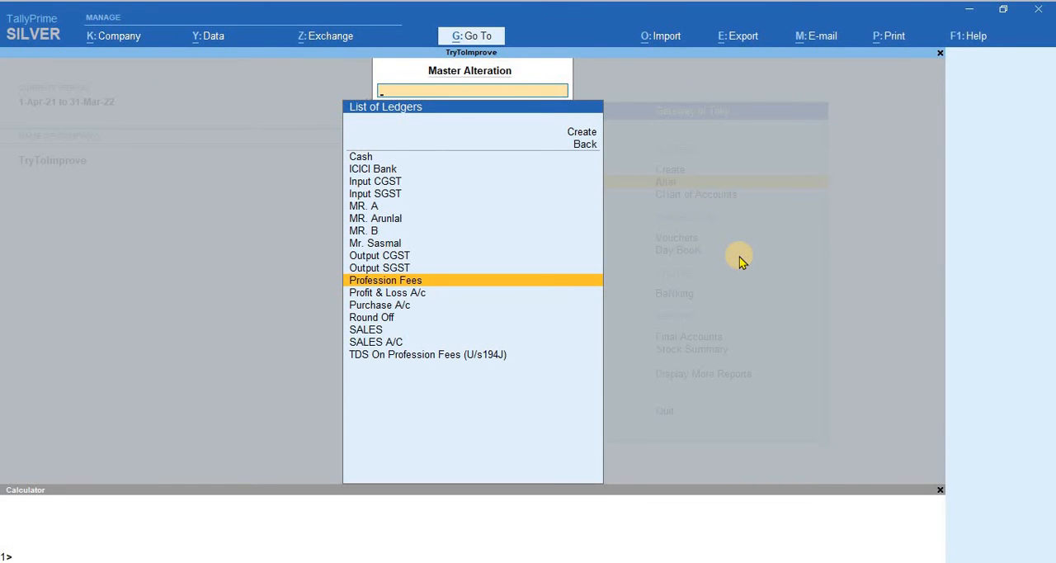
Step: Return to the Gateway of Tally and open the TDS On Profession Fees (U/s194J) ledger for alteration
key(Escape)
key(Escape)
key(Escape)
key(Escape)
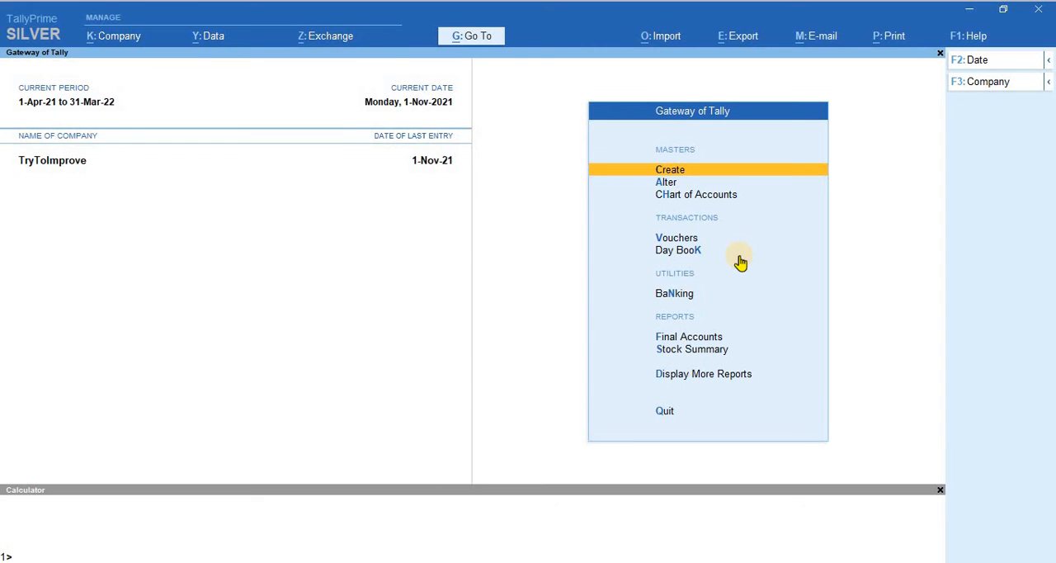
key(Down)
key(Return)
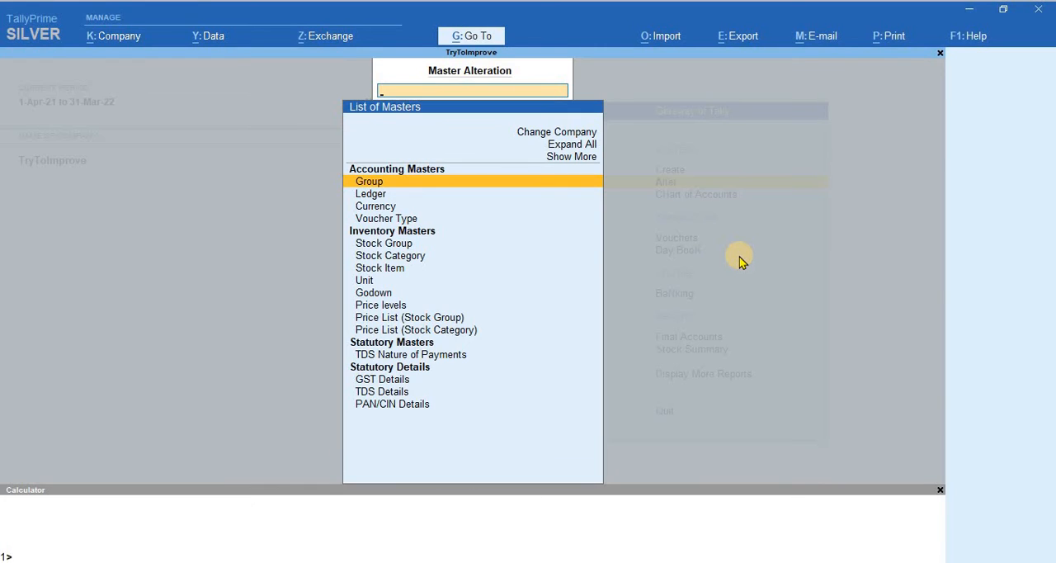
key(Down)
key(Return)
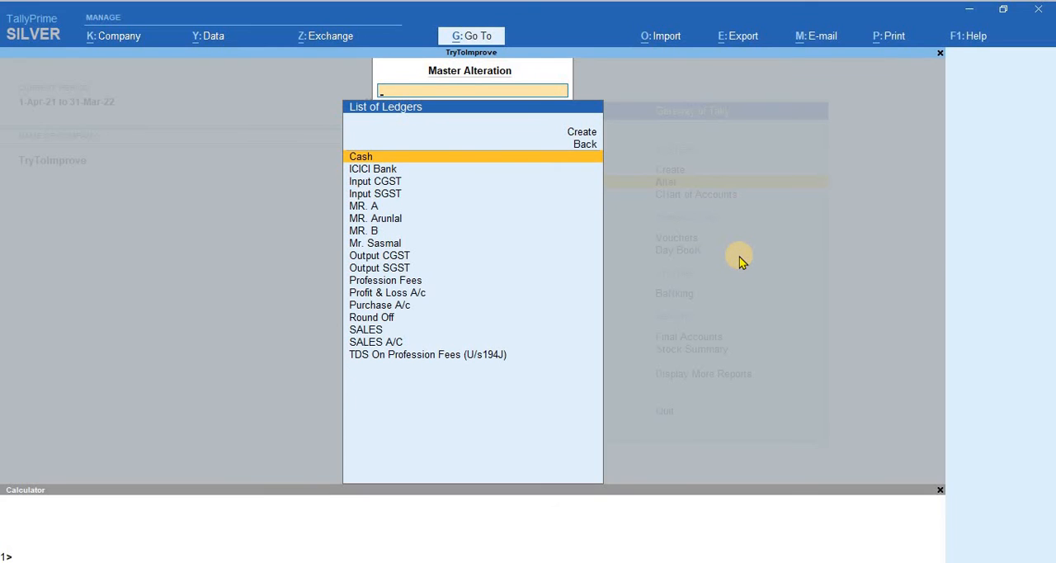
key(Down)
key(Down)
key(Down)
key(Down)
key(Down)
key(Down)
key(Down)
key(Down)
key(Down)
key(Down)
key(Down)
key(Down)
key(Down)
key(Down)
key(Down)
key(Down)
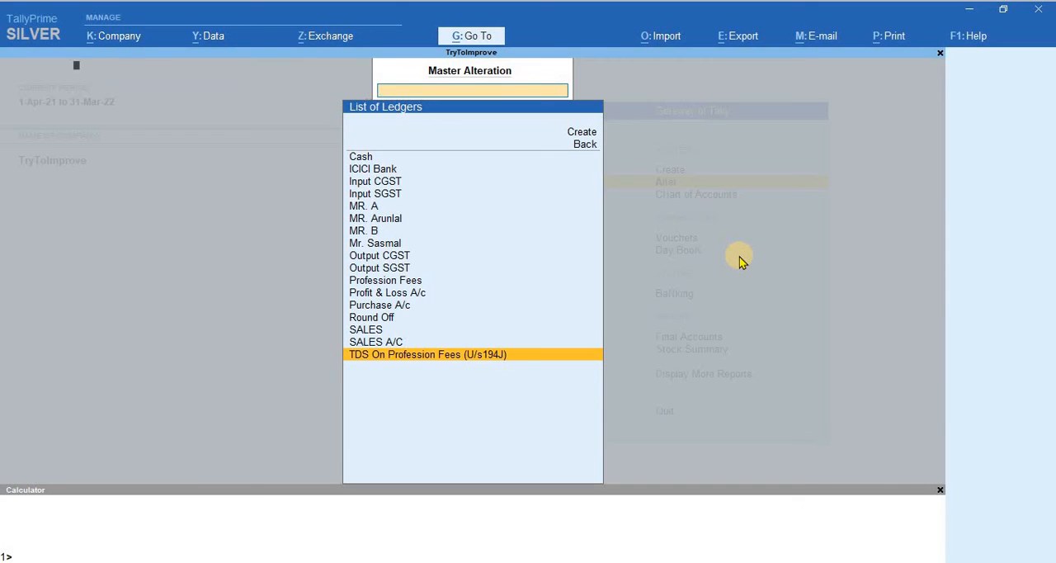
key(Return)
Step: Check the TDS ledger's parent group and type of duty/tax, up to its nature of payment
key(Return)
key(Return)
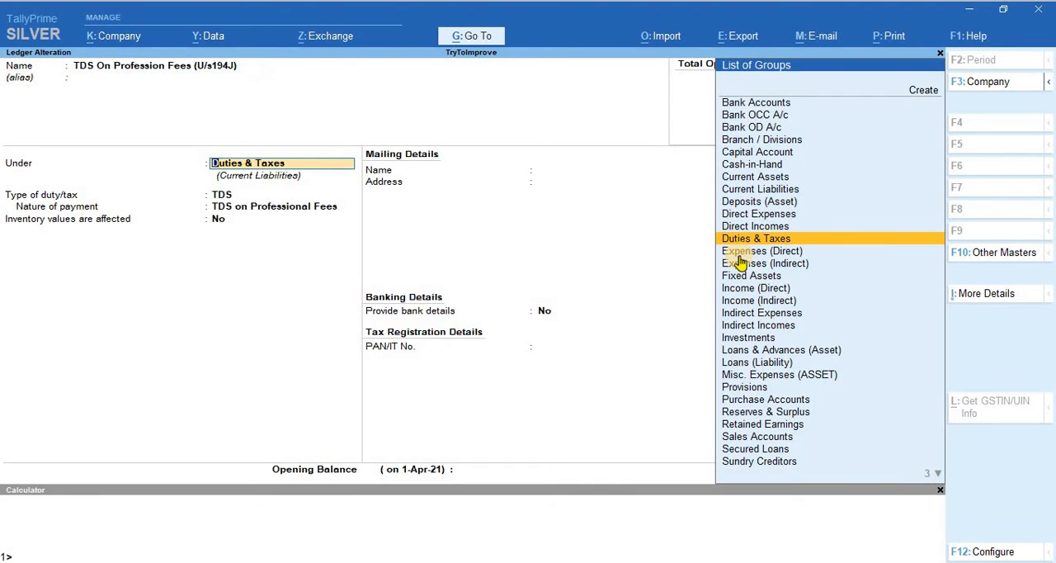
key(Return)
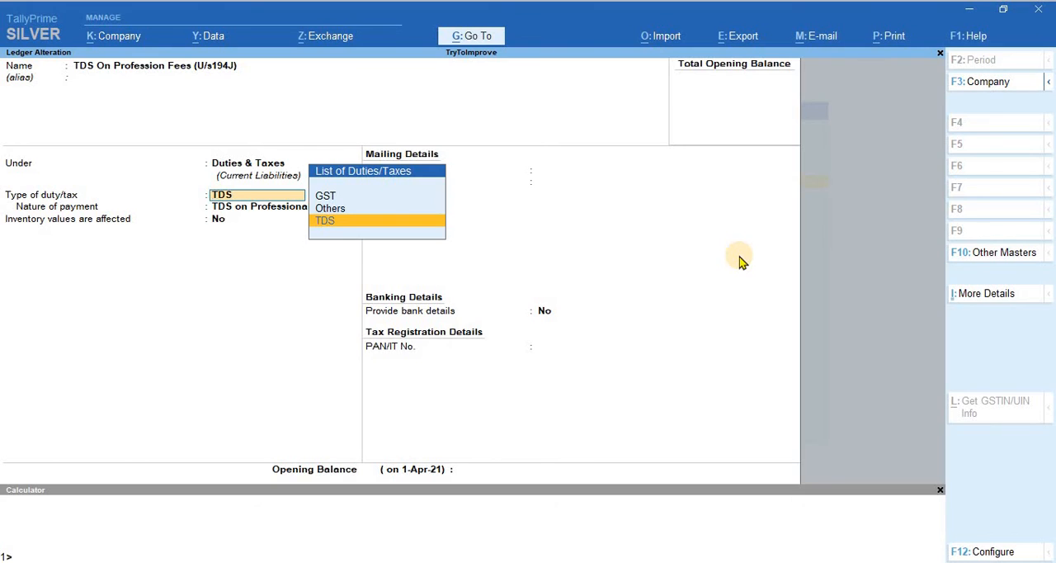
key(Return)
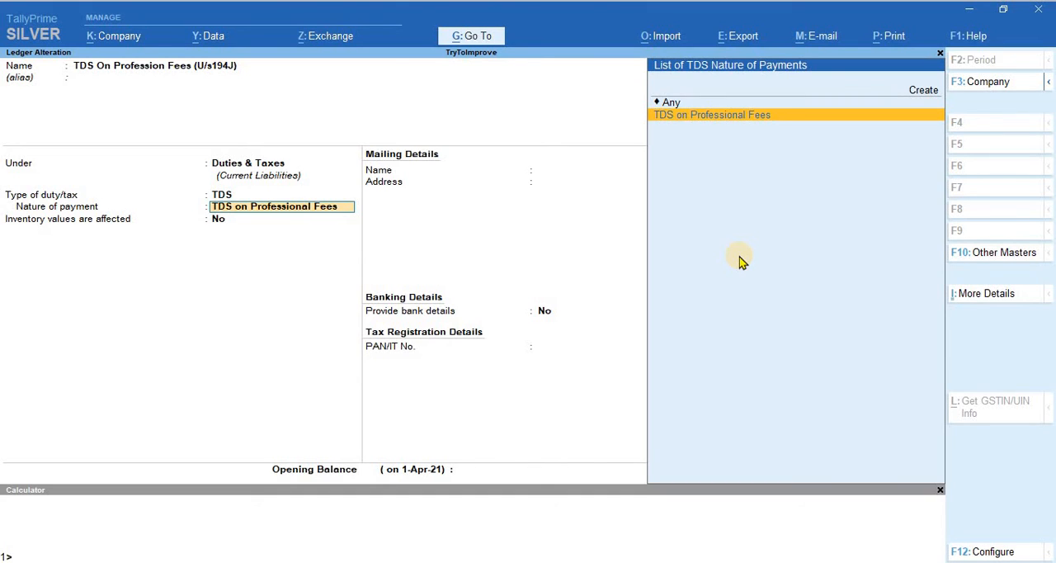
Step: Save the TDS ledger with nature of payment TDS on Professional Fees and return to the Gateway of Tally
key(Return)
key(Return)
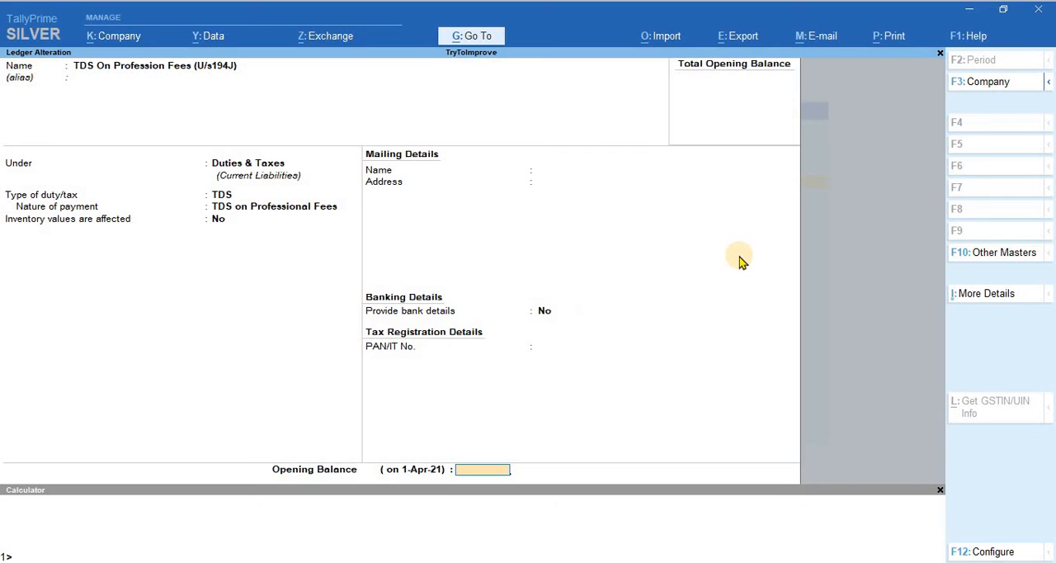
key(Return)
key(Return)
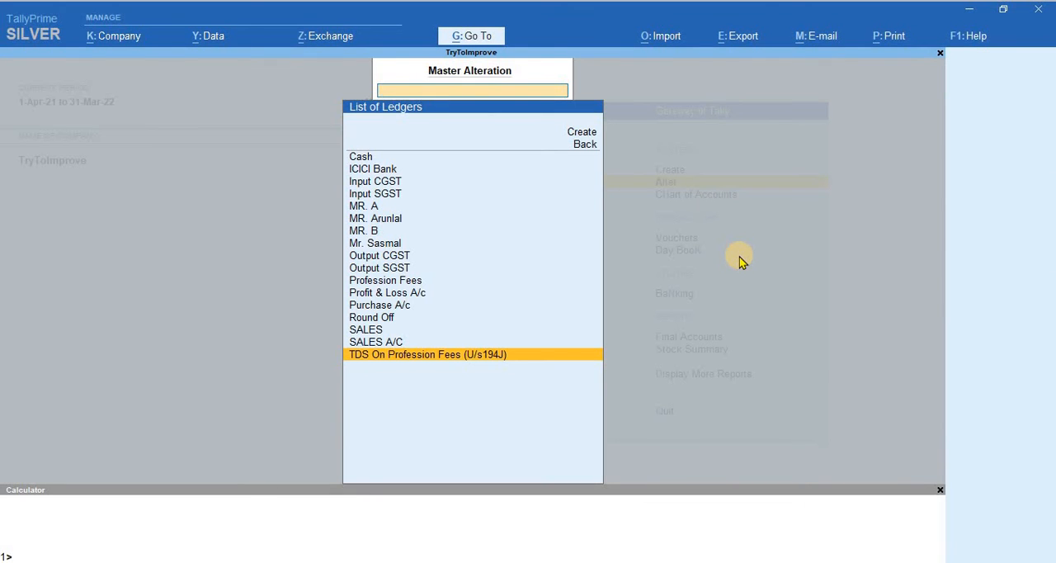
key(Escape)
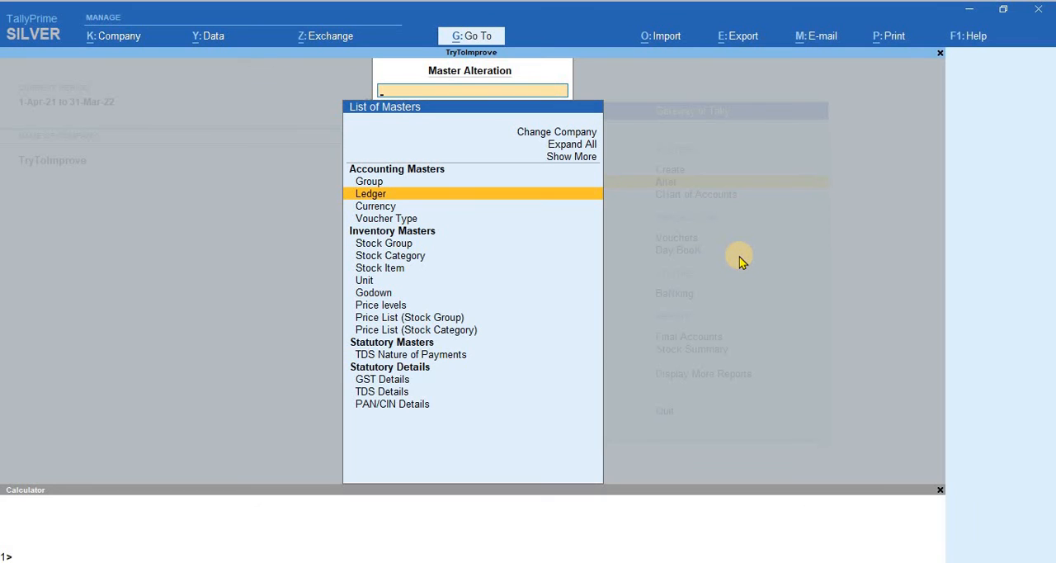
key(Escape)
key(Escape)
key(Escape)
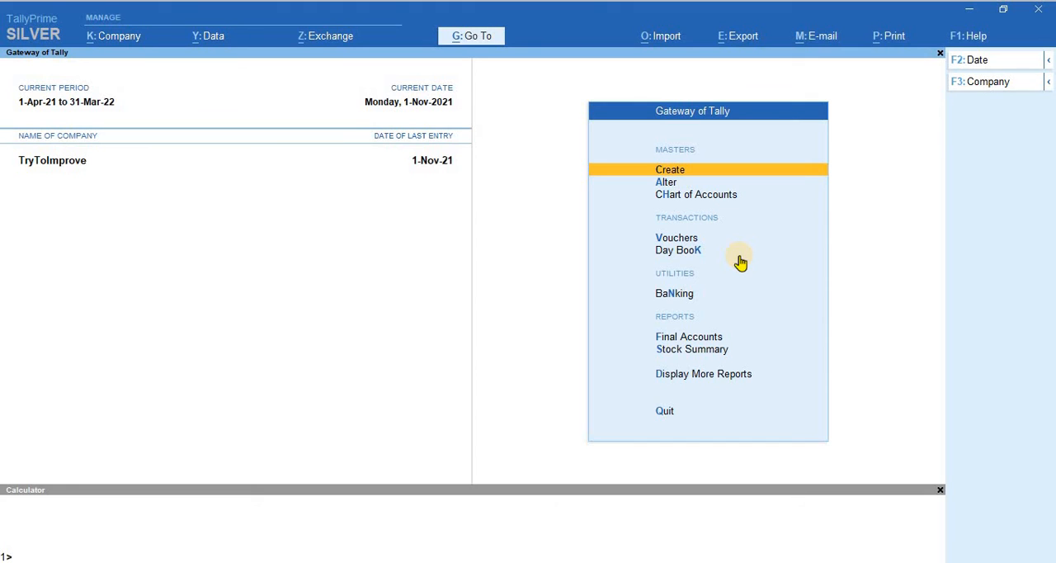
Step: Start a journal voucher and choose Profession Fees as the debit ledger
key(Down)
key(Down)
key(Down)
key(Down)
key(Up)
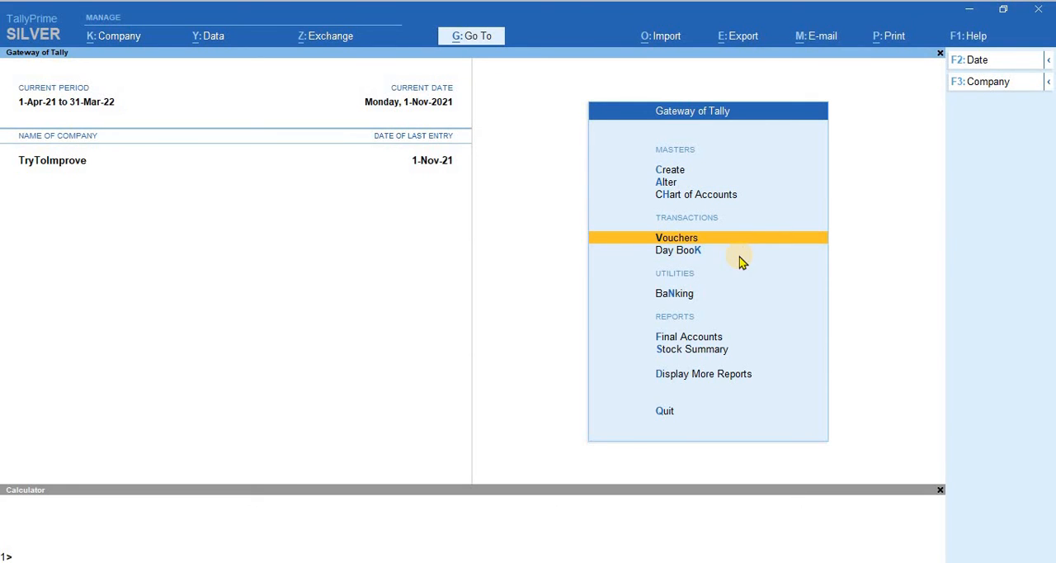
key(Return)
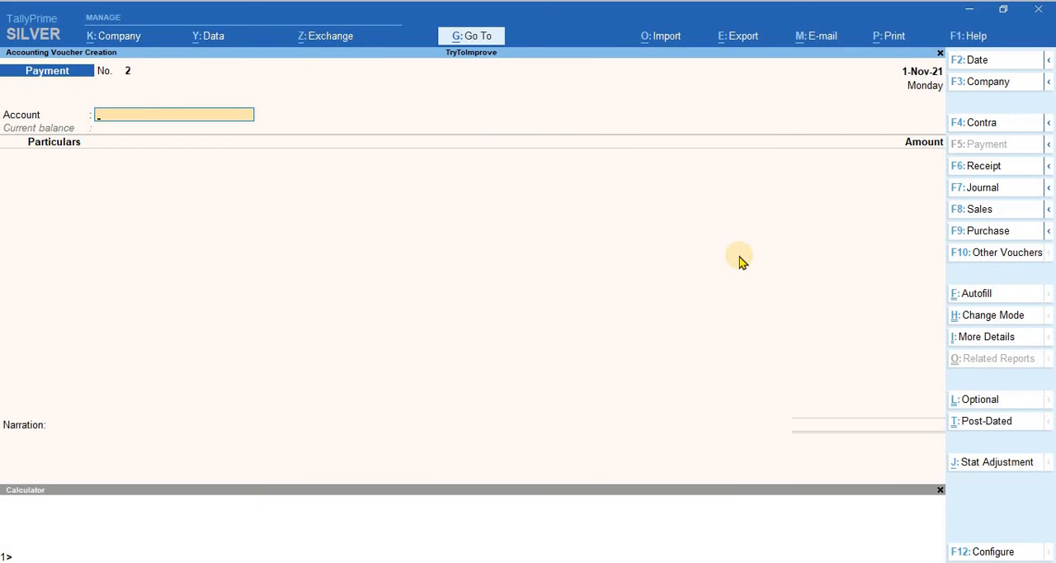
key(F7)
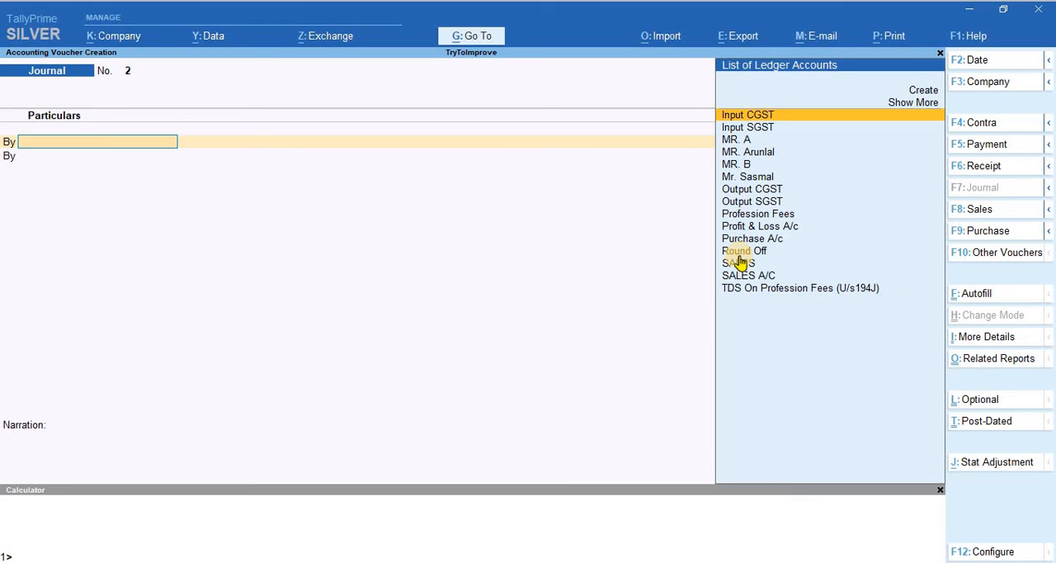
text(Prof)
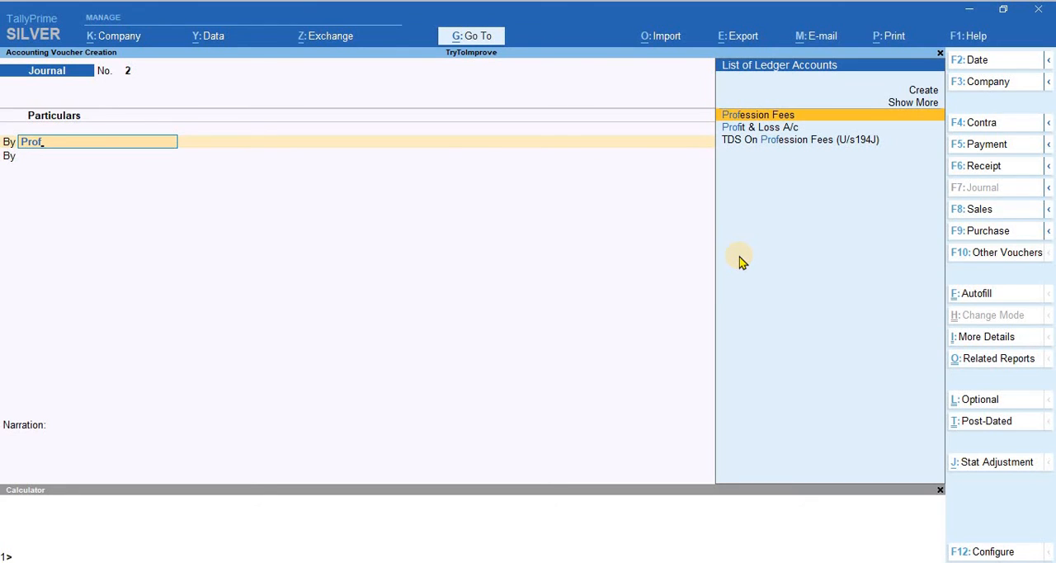
key(Return)
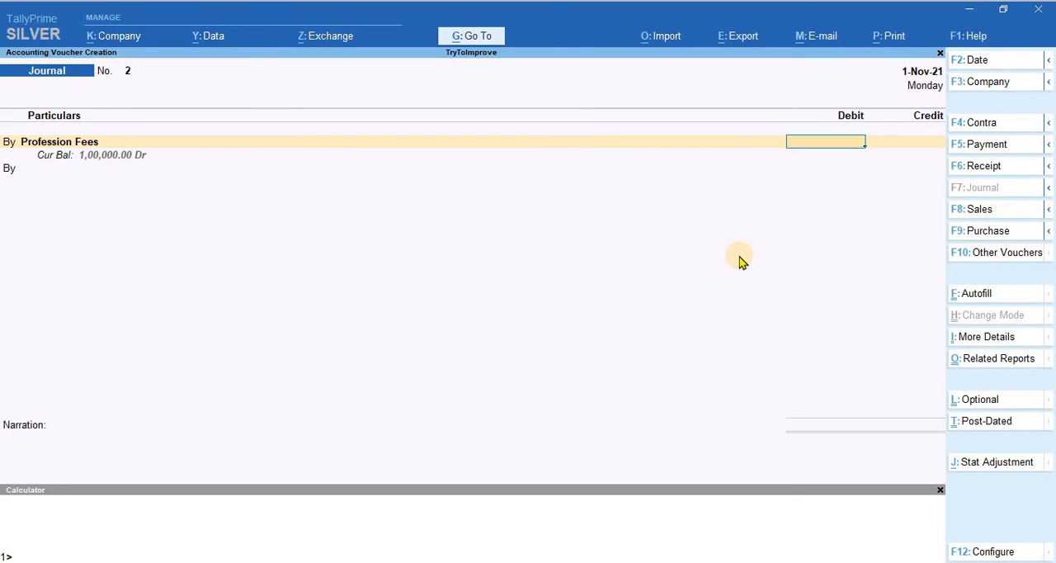
Step: Set the journal voucher date to 2-11-2021 and debit Profession Fees with 50,000
key(F2)
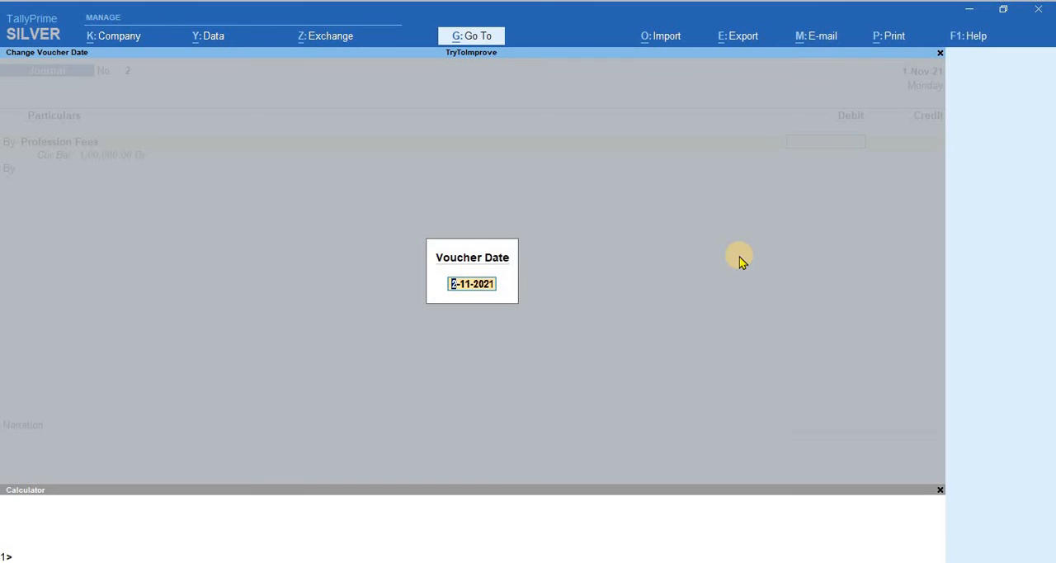
text(2-141)
key(BackSpace)
key(BackSpace)
text(1-21)
key(Return)
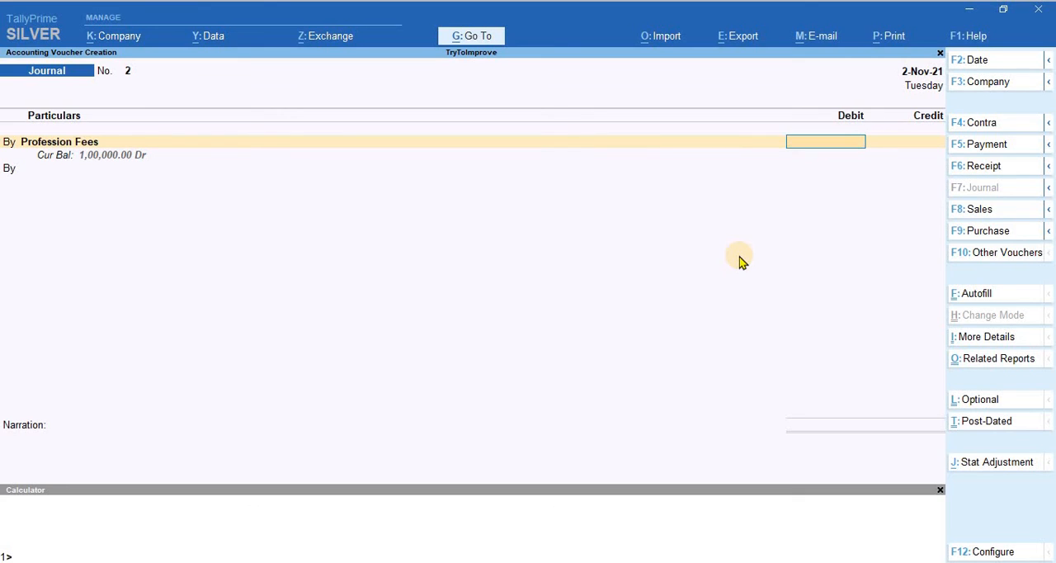
text(50000)
key(Return)
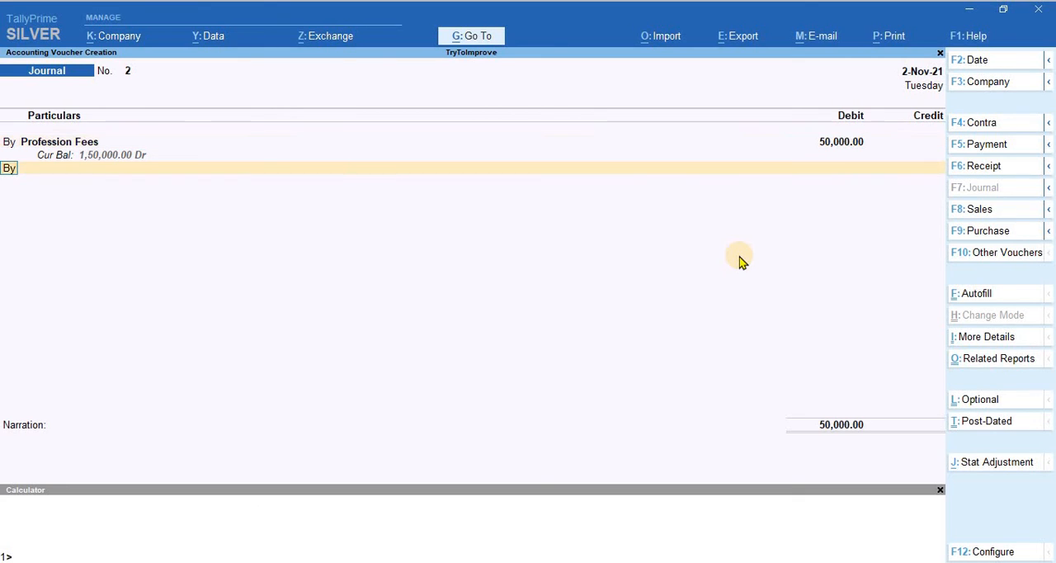
Step: Add a credit line and choose the party ledger listed between MR. A and MR. B
text(t)
key(Return)
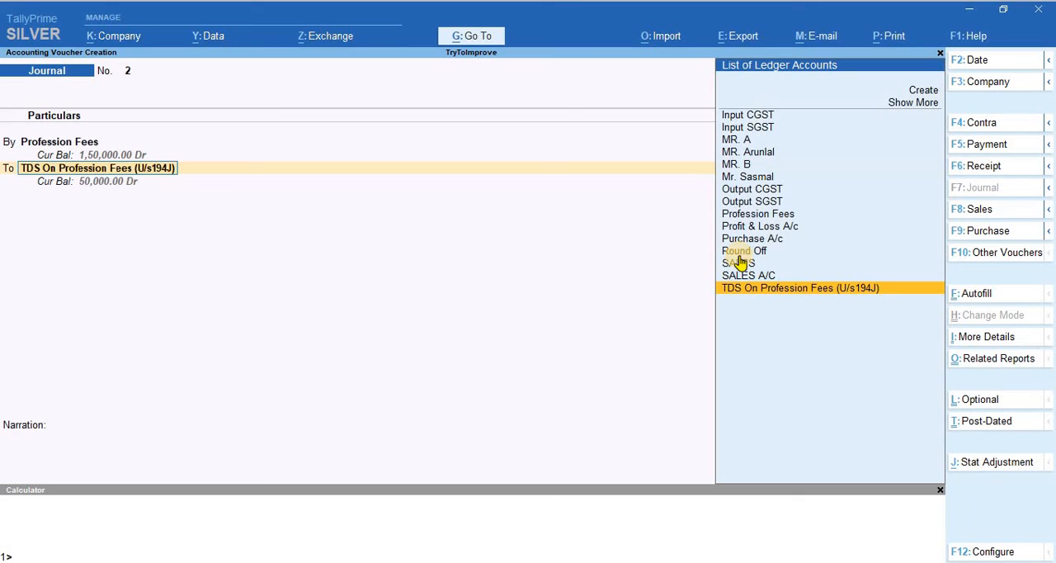
text(Mr)
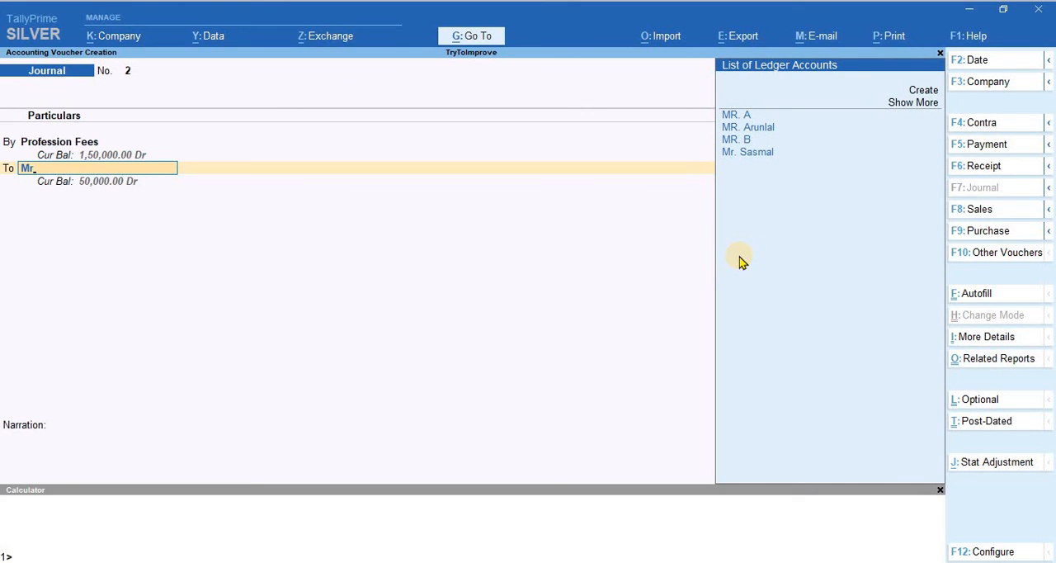
key(Up)
key(Up)
key(Up)
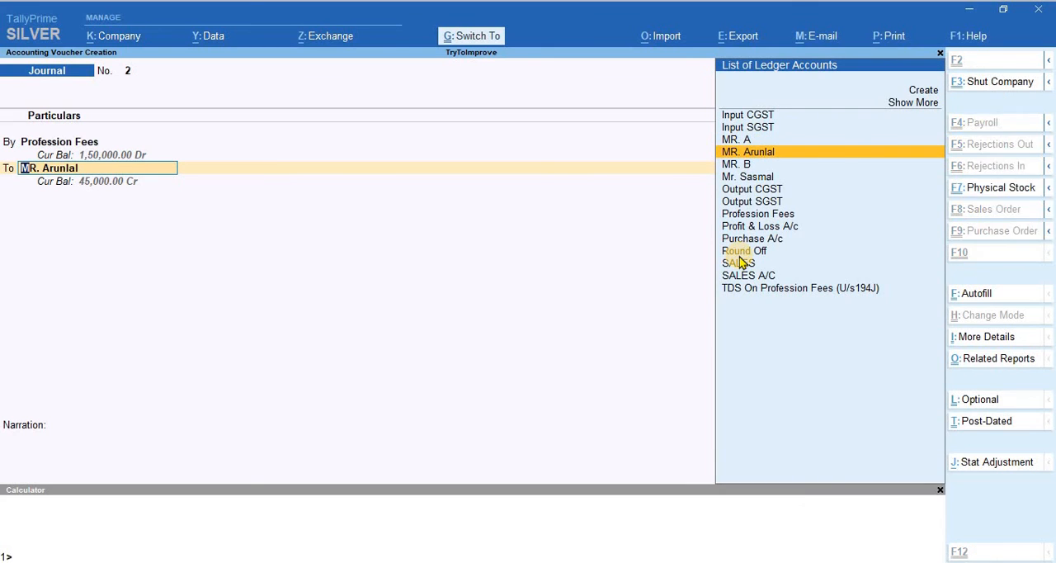
Step: Open the chosen party ledger for alteration from within the voucher and go to its deductee type
key(ctrl+Return)
key(Return)
key(Return)
key(Return)
key(Return)
key(Return)
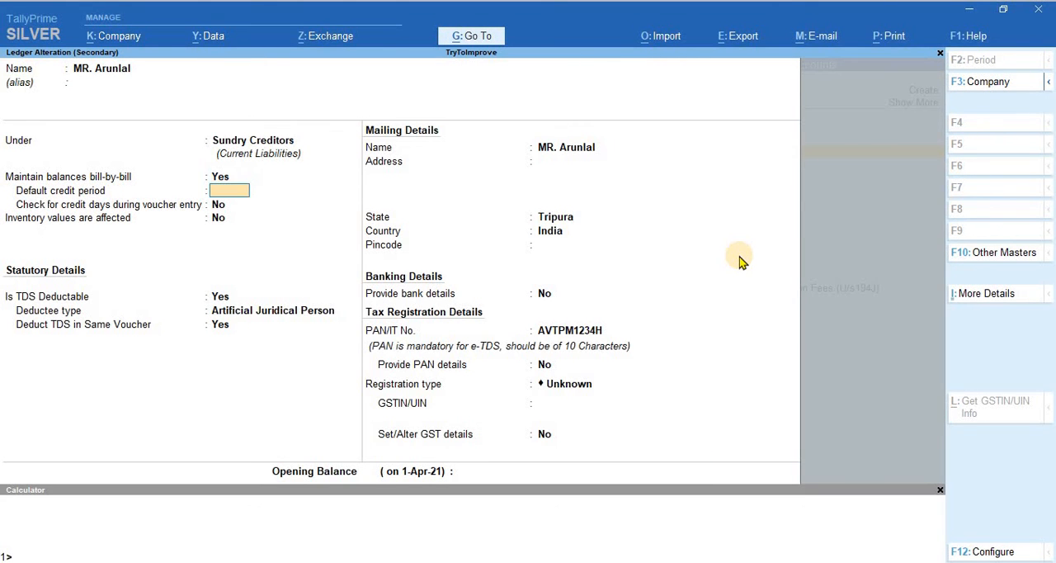
key(Return)
key(Return)
key(Return)
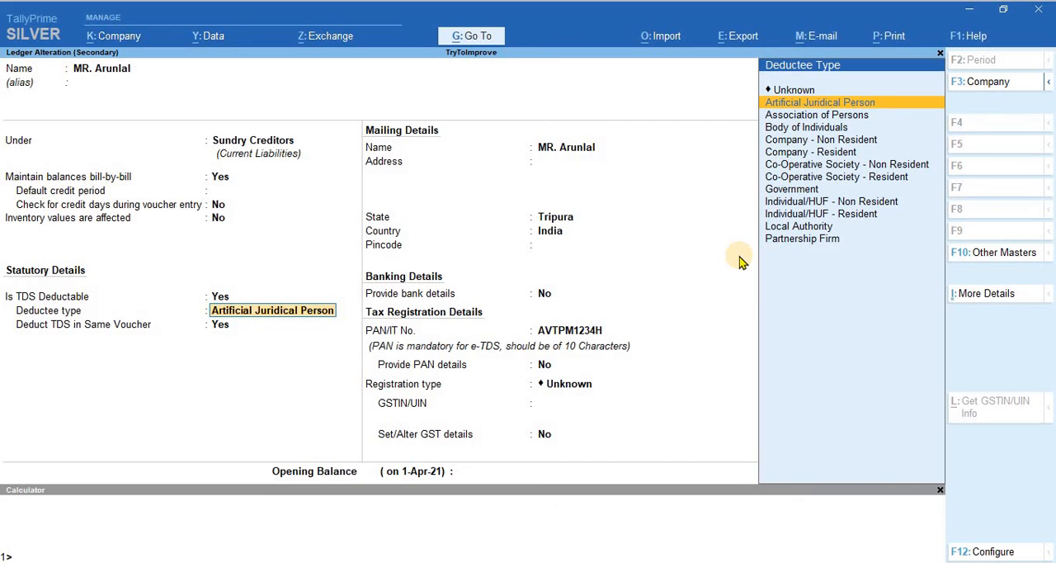
Step: Set the party's deductee type to Individual/HUF - Resident, save the ledger and use it in the voucher's credit line
key(Down)
key(Down)
key(Down)
key(Down)
key(Down)
key(Down)
key(Down)
key(Down)
key(Down)
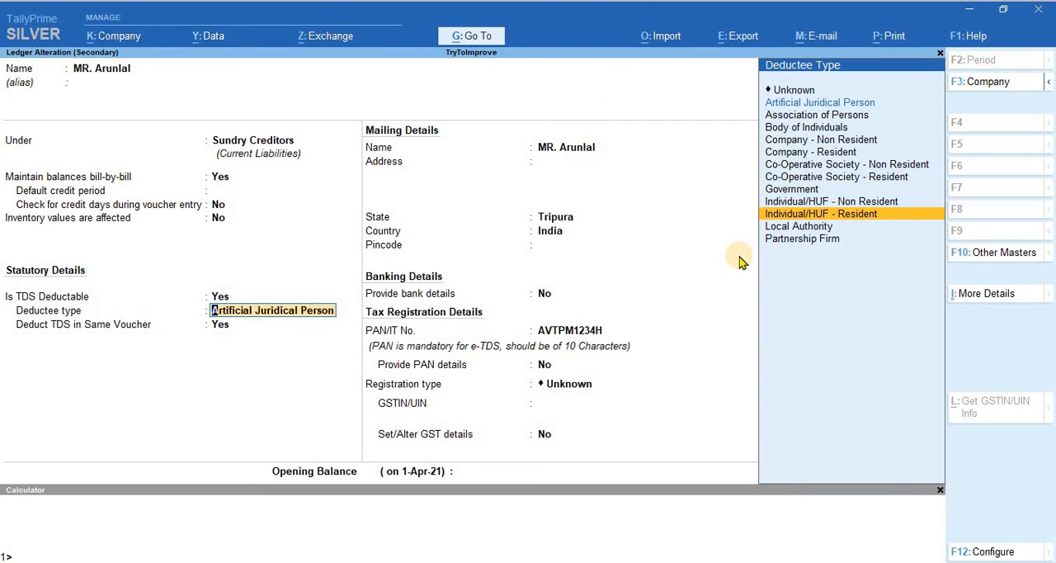
key(Return)
key(Return)
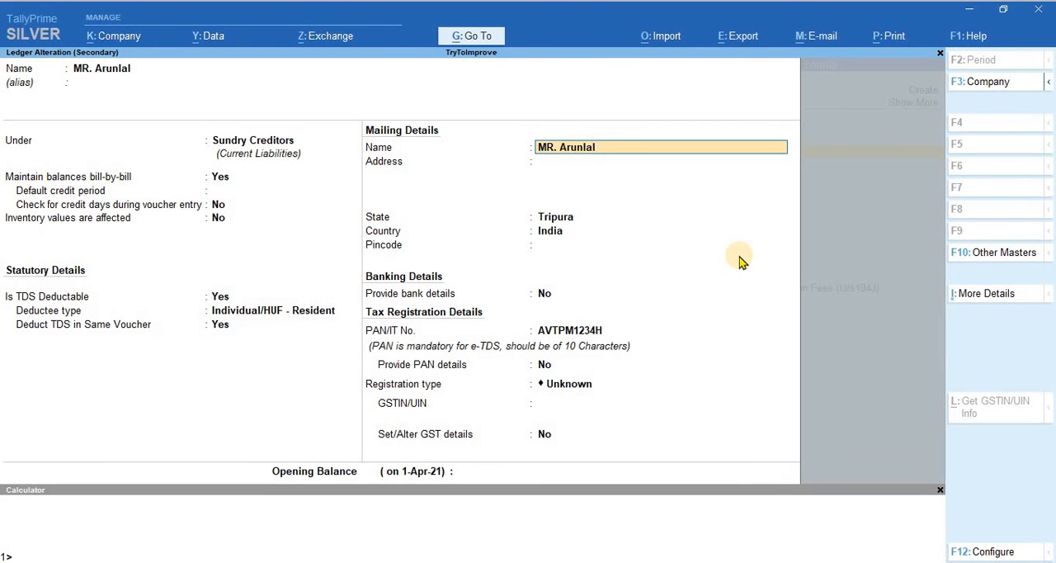
key(Return)
key(ctrl)
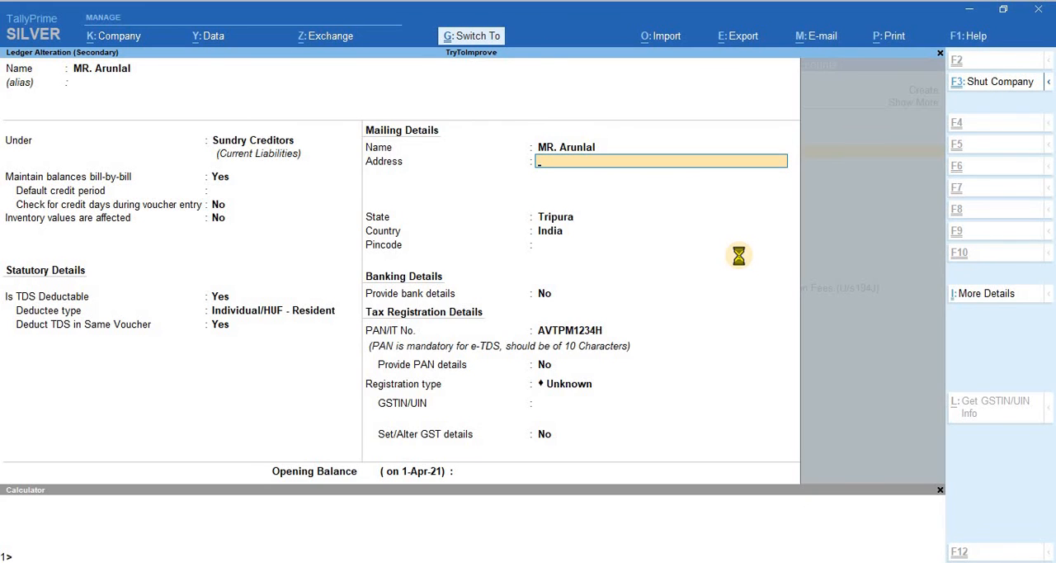
key(ctrl+a)
key(Return)
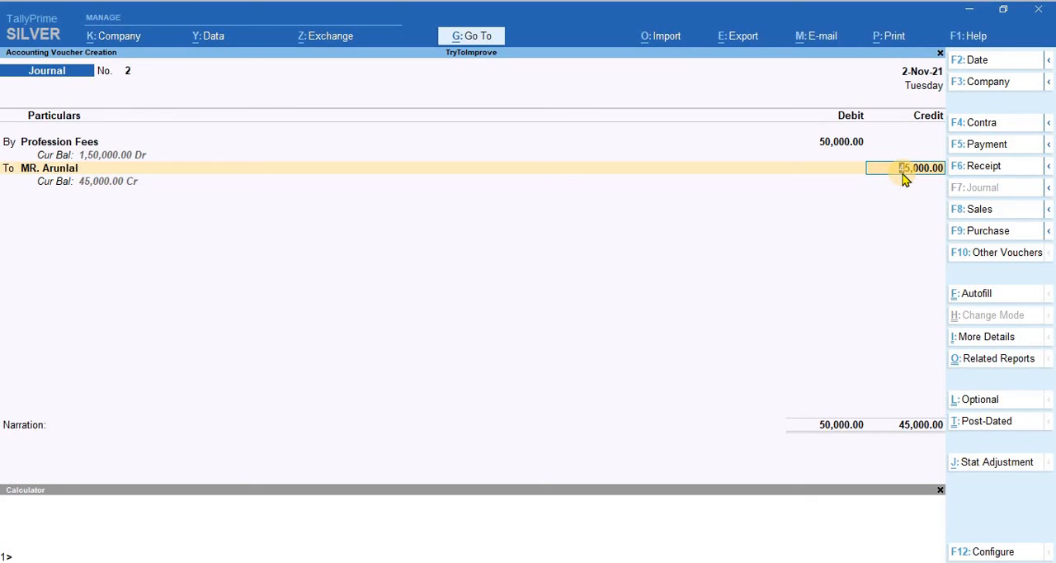
Step: Replace the credited party with the ledger listed directly above Output CGST and accept a credit of 45,000
key(BackSpace)
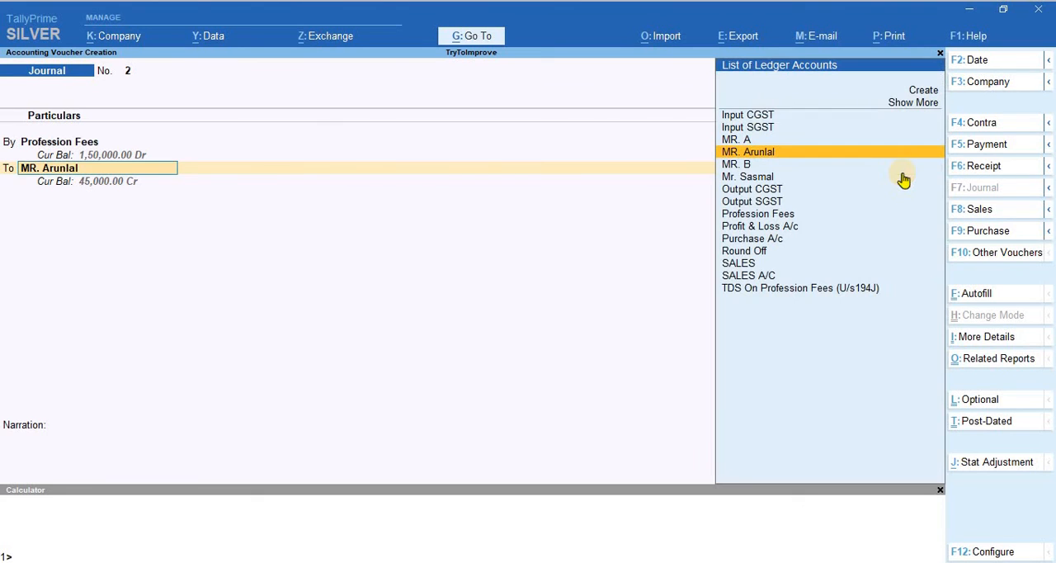
key(Down)
key(Down)
key(Down)
key(Down)
key(Down)
key(Down)
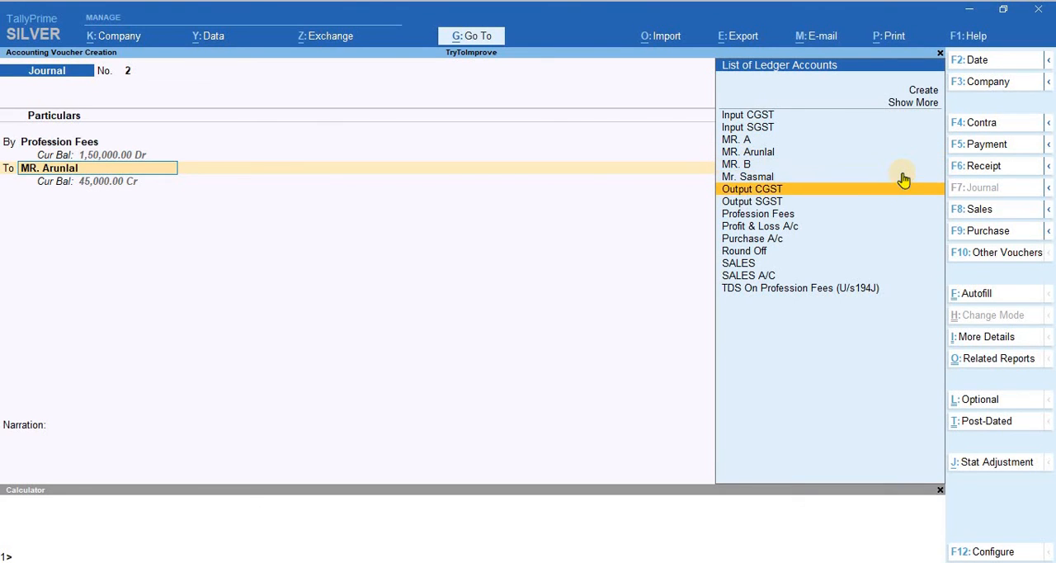
key(Up)
key(Up)
key(Up)
key(Up)
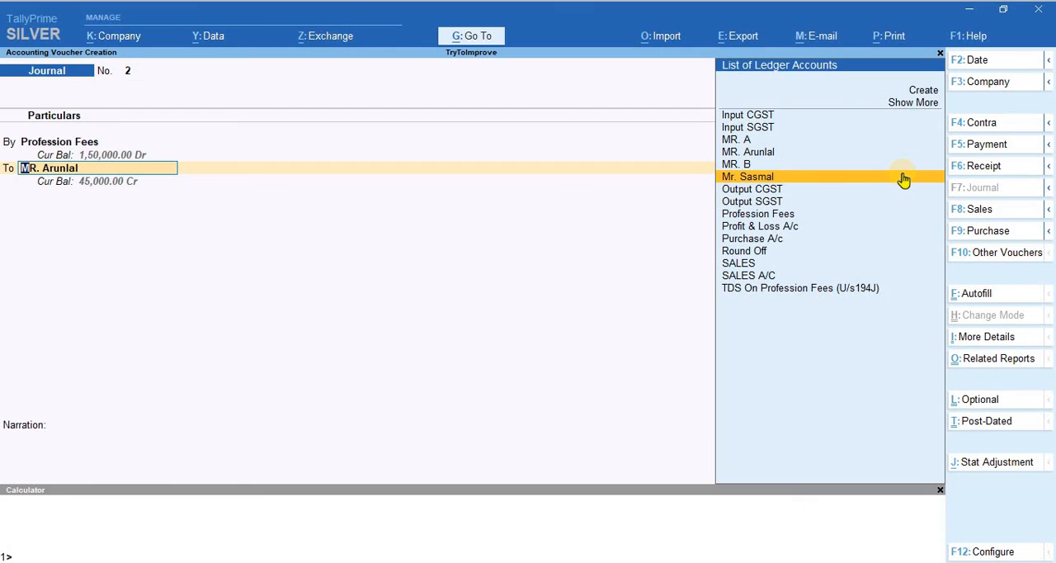
key(Return)
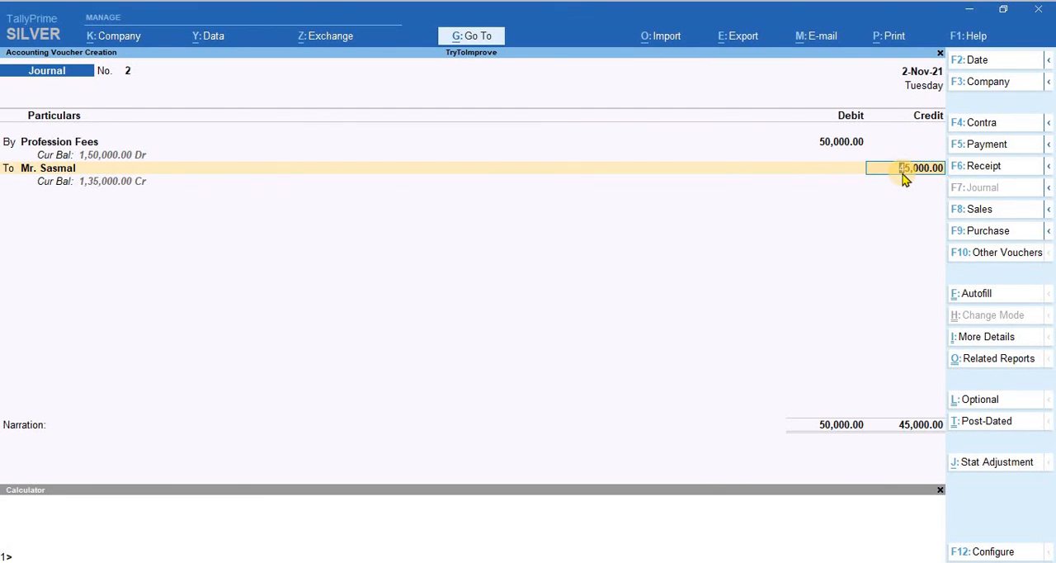
key(Return)
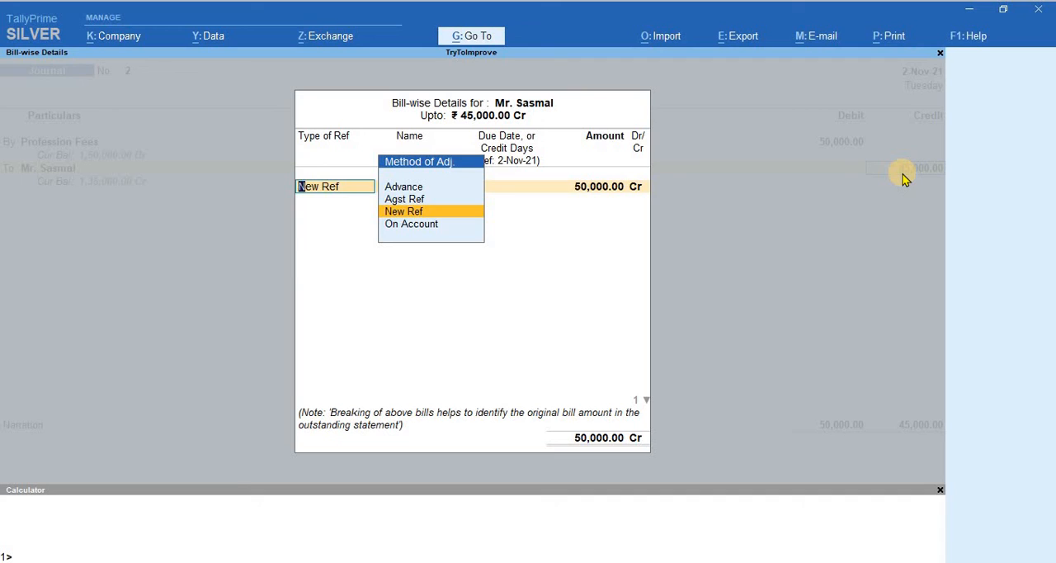
Step: Record new bill reference 2 for 50,000 Cr in the party's bill-wise details
key(Return)
key(Return)
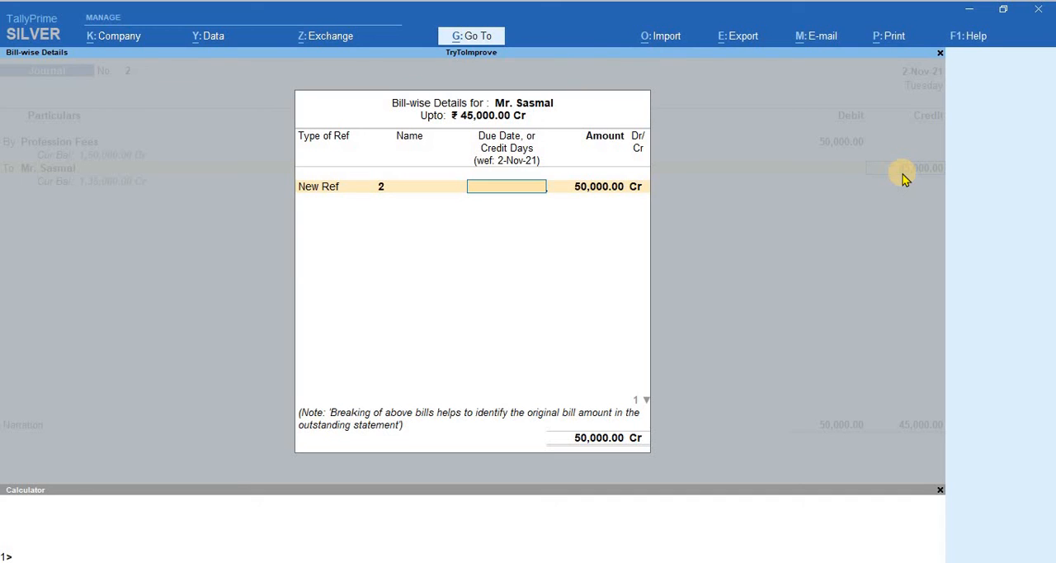
key(Return)
key(Return)
key(Return)
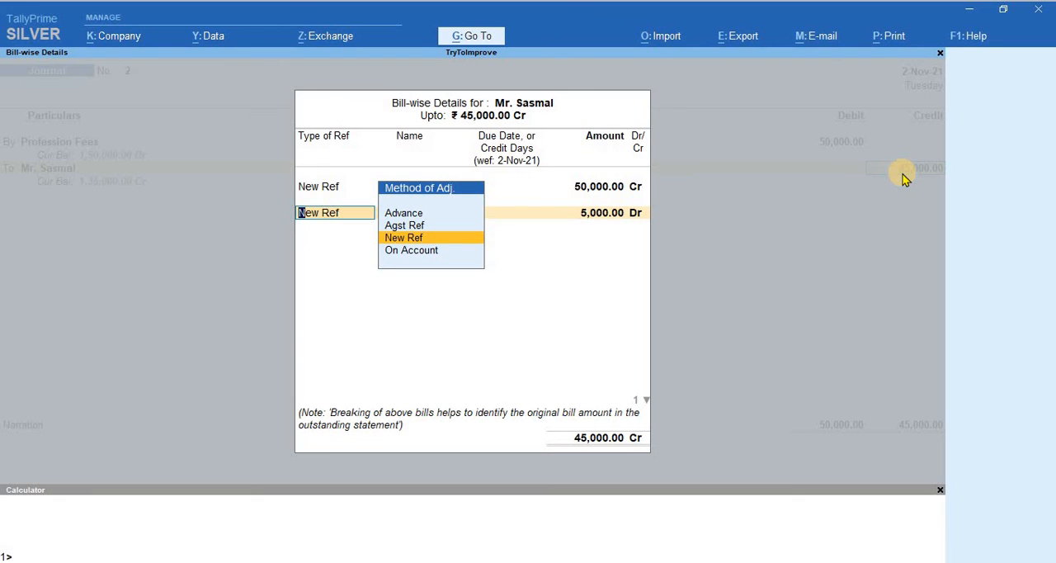
Step: Add a second new reference named TDS2 for 5,000 Dr and accept the bill-wise details
key(Return)
text(TDS)
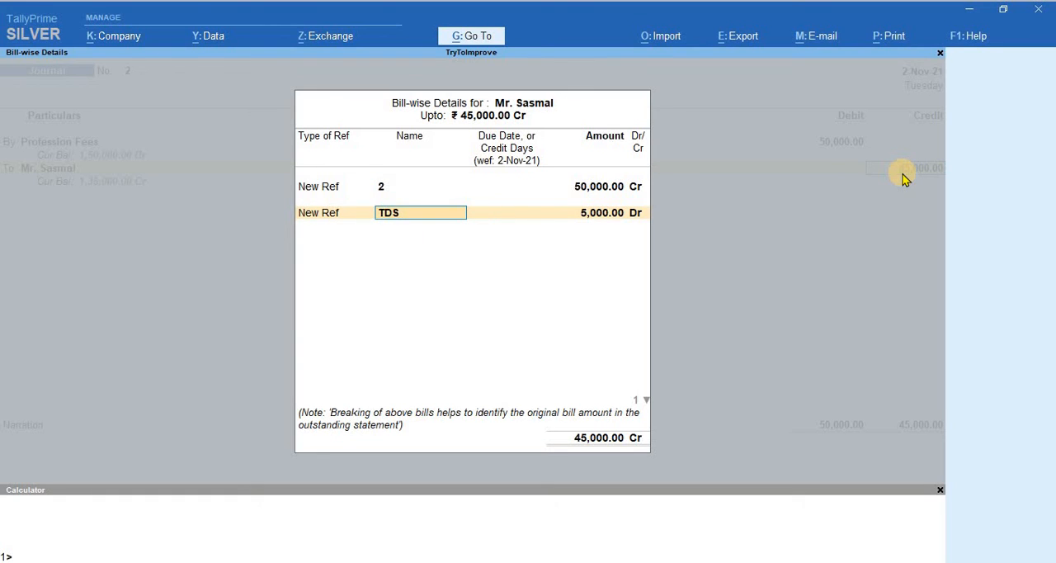
text(2)
key(Return)
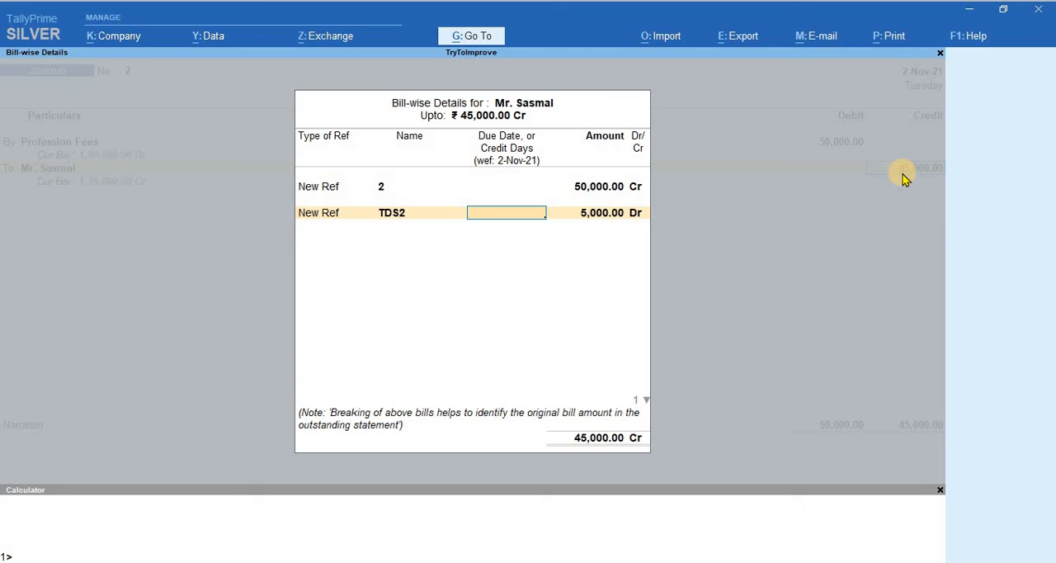
key(Return)
key(Return)
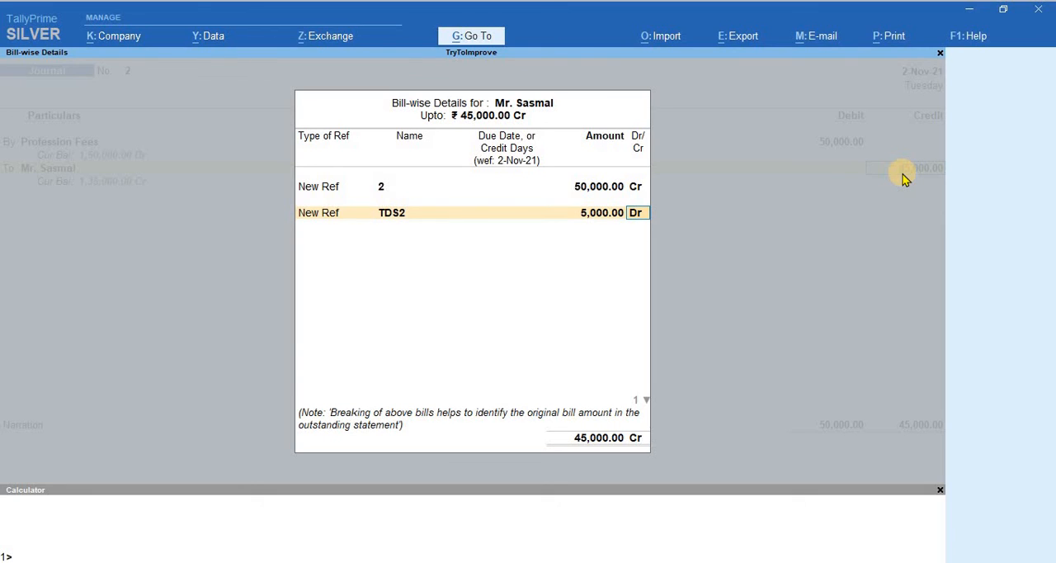
key(shift+Tab)
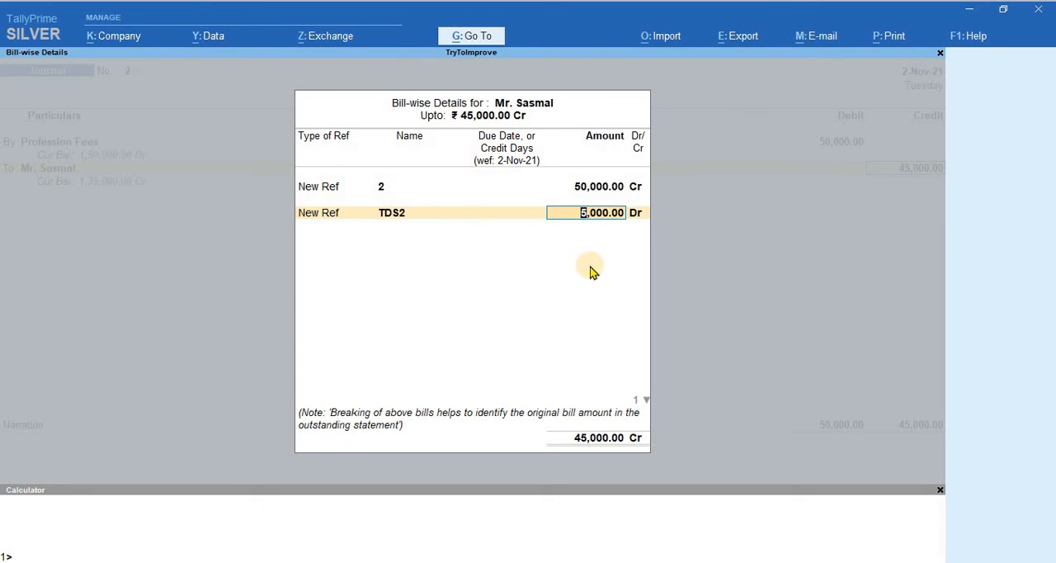
key(Return)
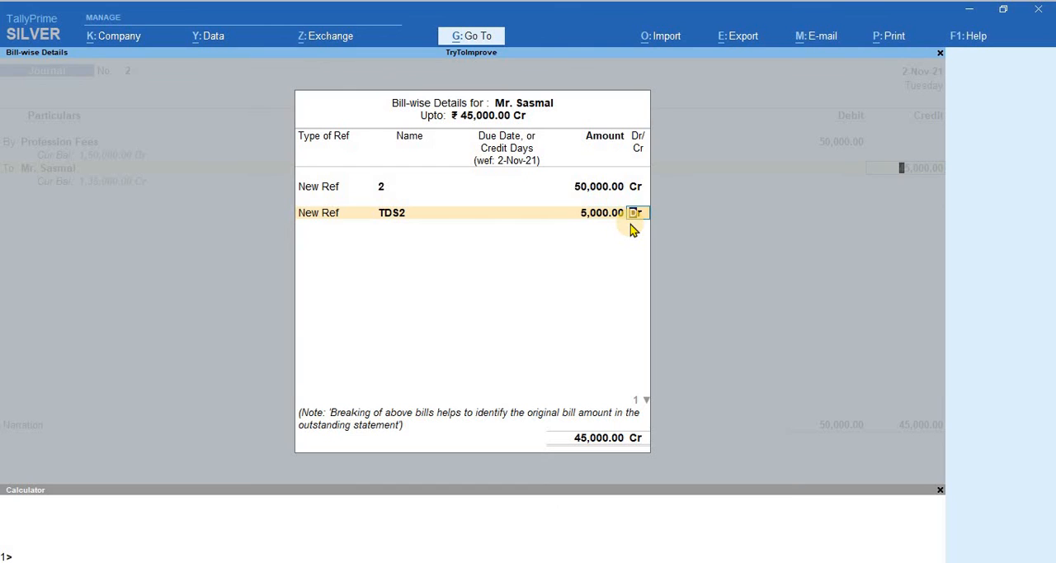
key(Return)
key(Return)
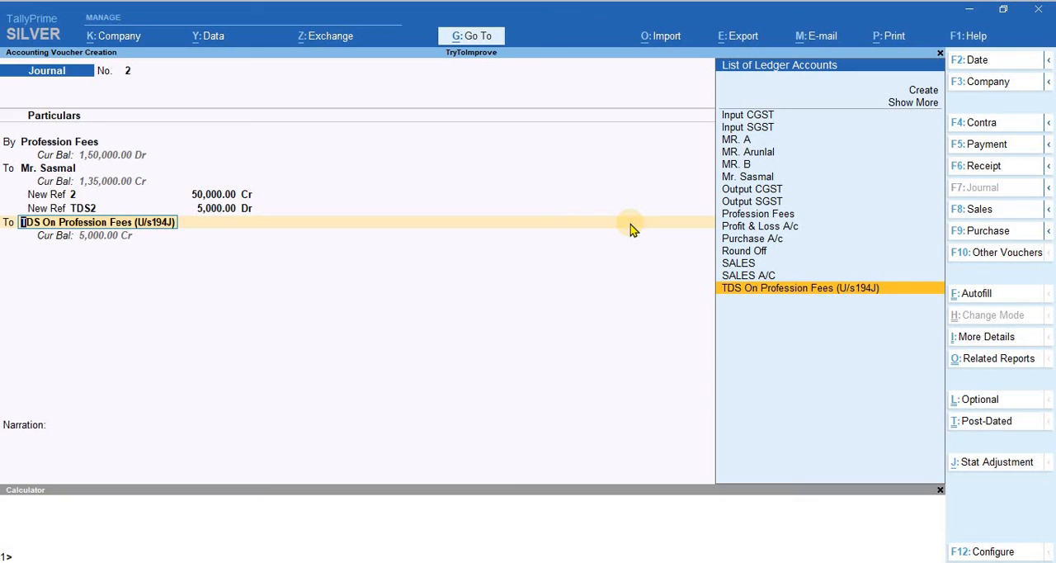
Step: Credit 5,000 to TDS On Profession Fees (U/s194J) and save the journal voucher without a narration
key(Return)
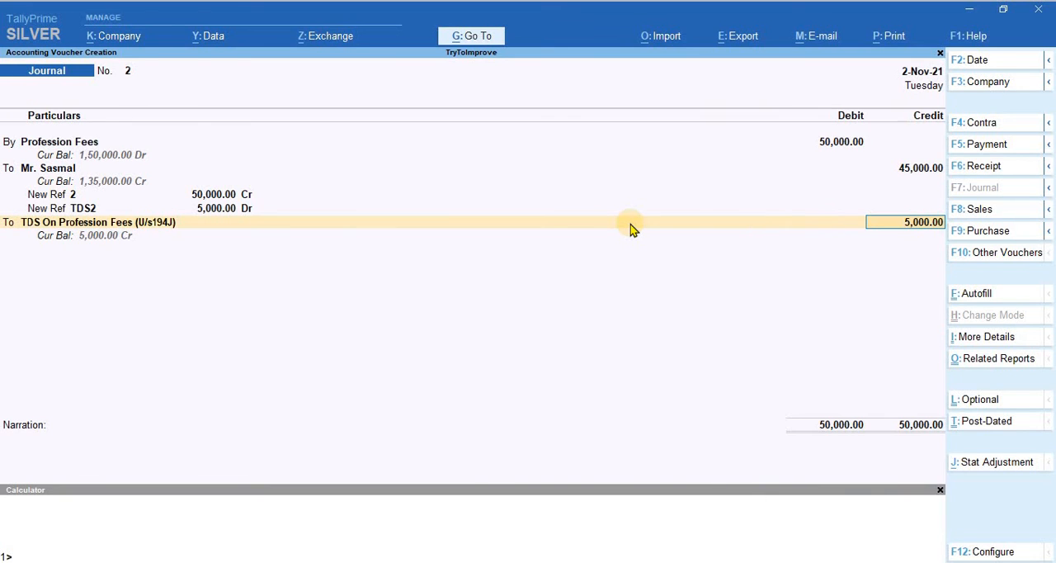
key(Return)
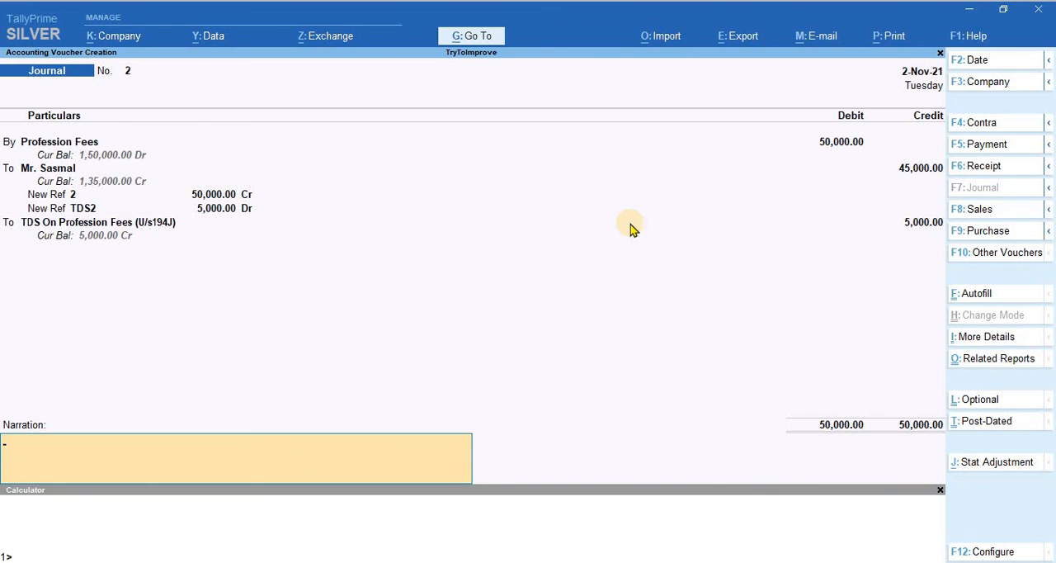
key(Return)
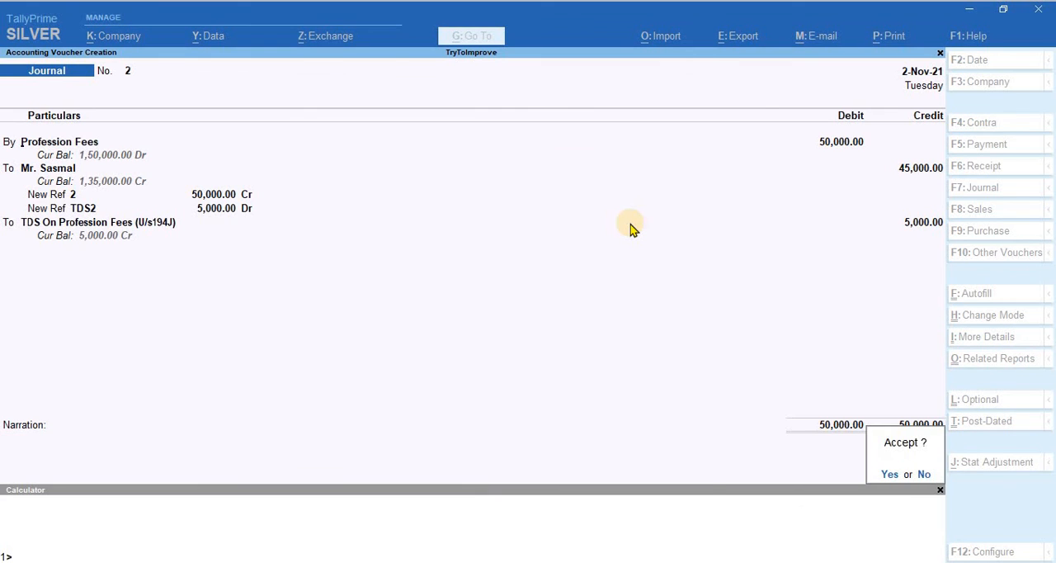
key(Return)
key(Escape)
key(Escape)
key(Escape)
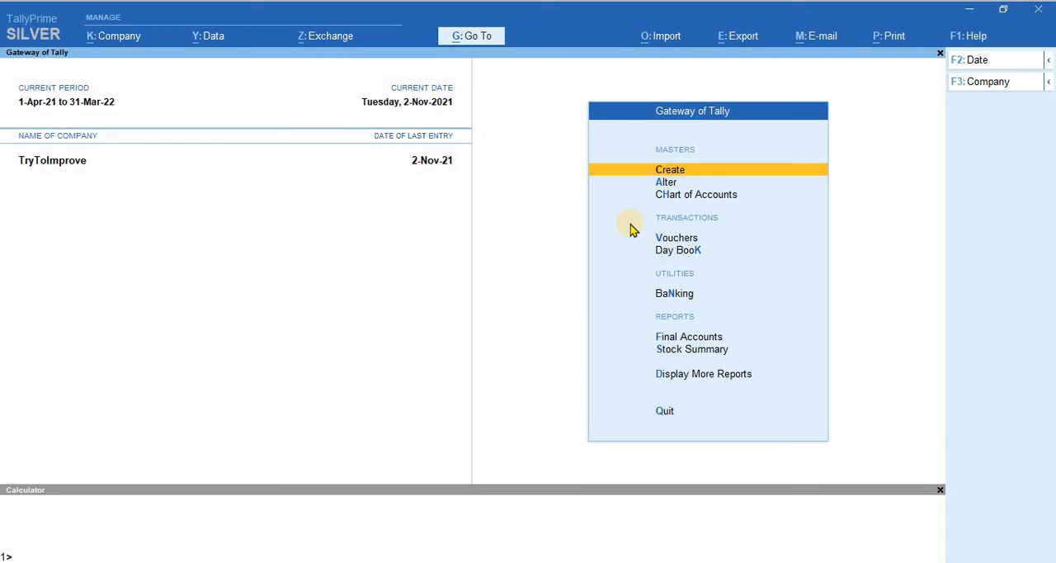
Step: Review the ledger vouchers report of the party credited in the journal voucher, and return to the Gateway of Tally
key(d)
text(al)
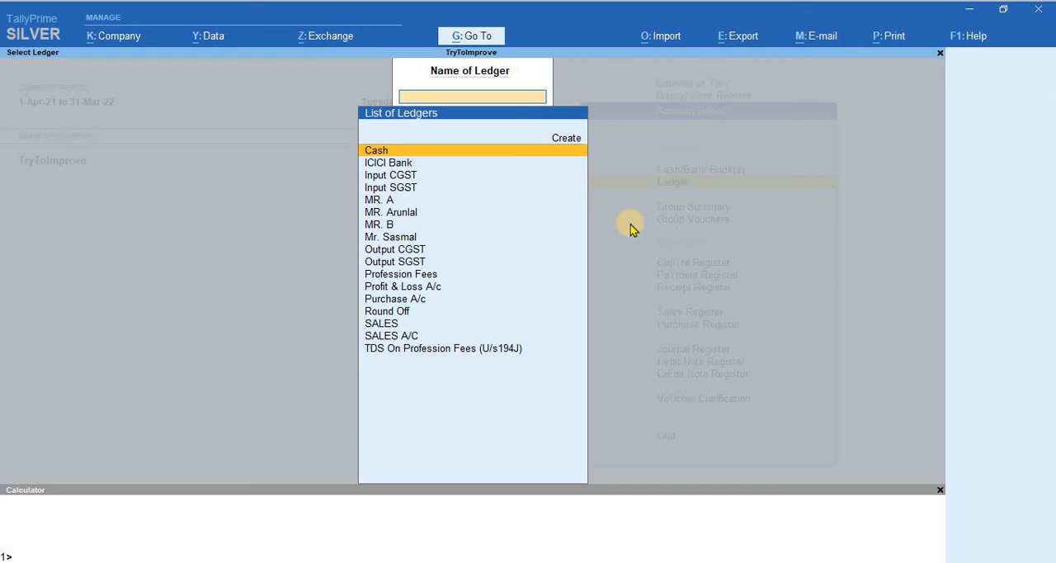
text(Mr Sa)
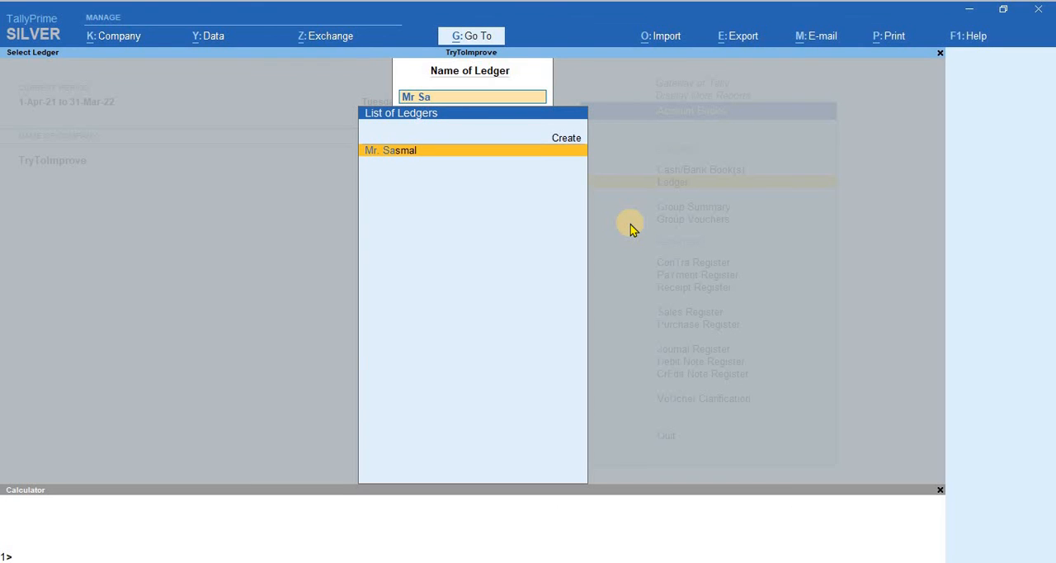
key(Return)
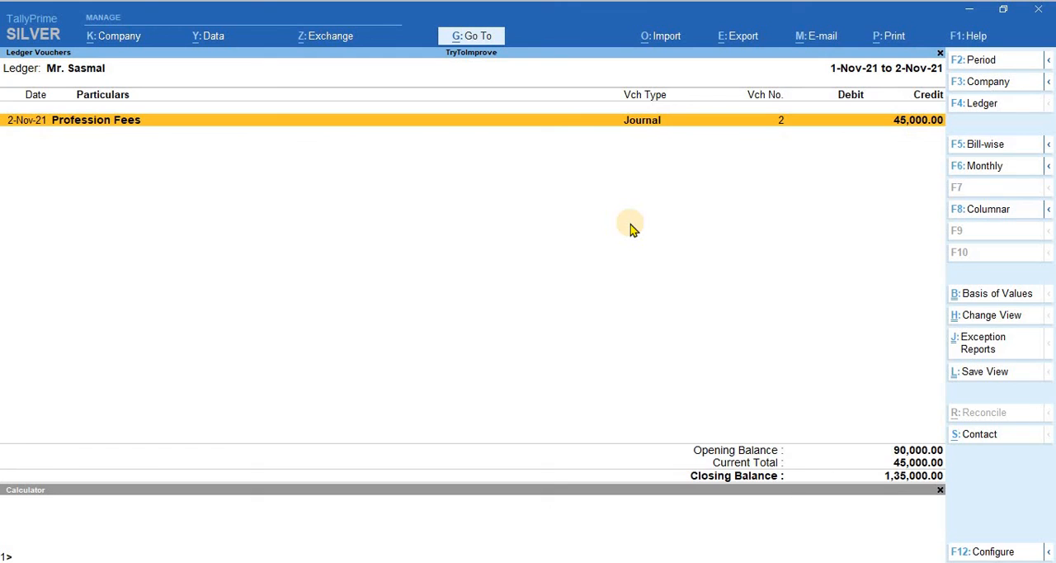
key(Escape)
key(Escape)
key(Escape)
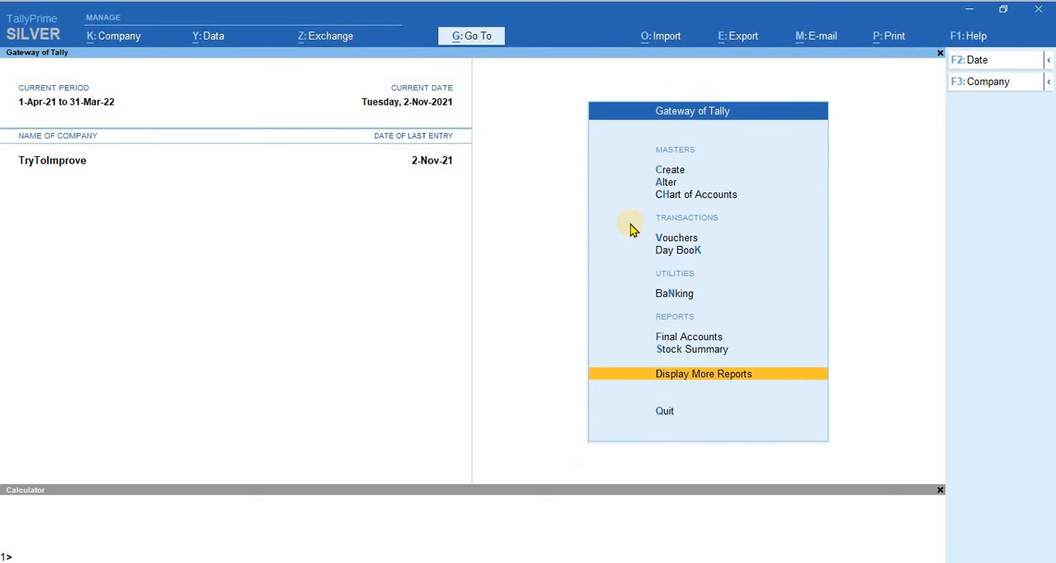
key(Escape)
key(Escape)
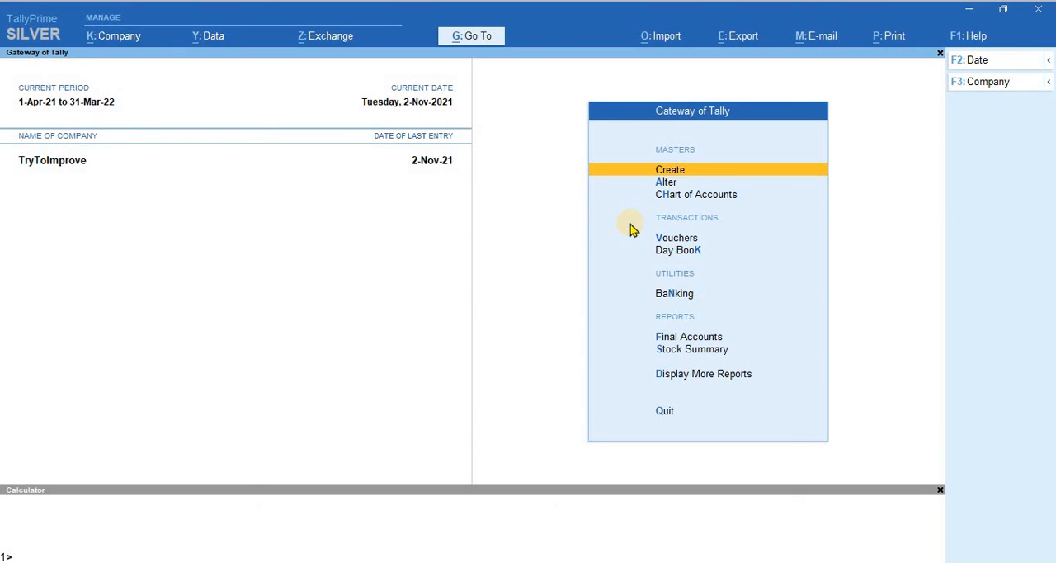
key(Down)
key(Down)
key(Down)
key(Down)
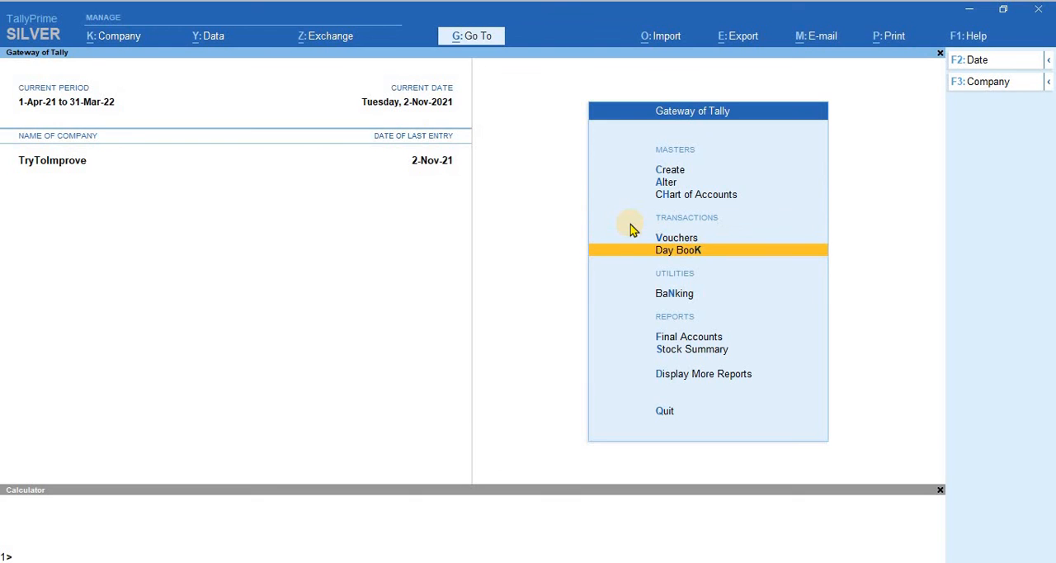
key(Up)
key(Return)
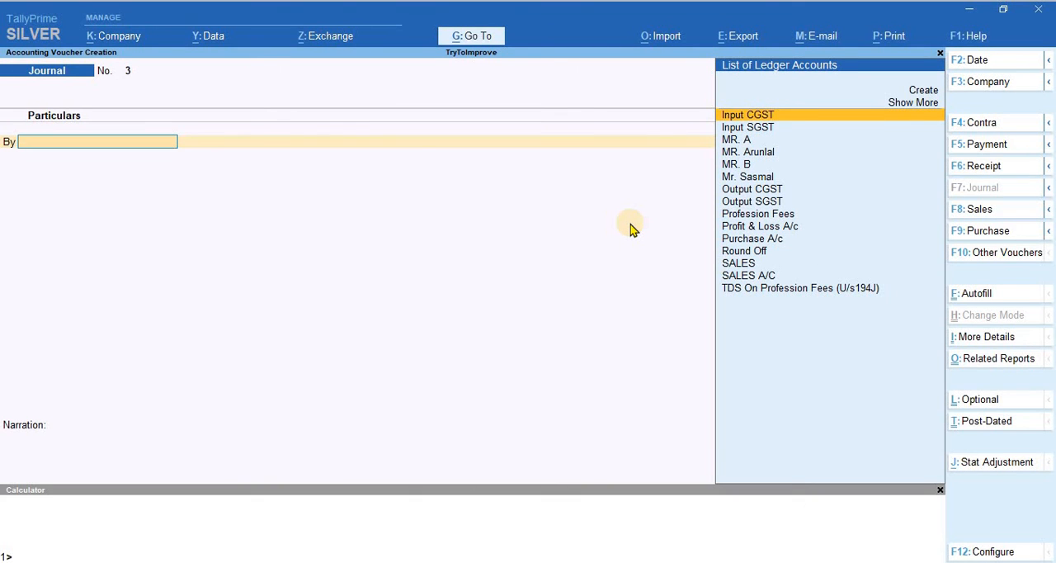
key(ctrl)
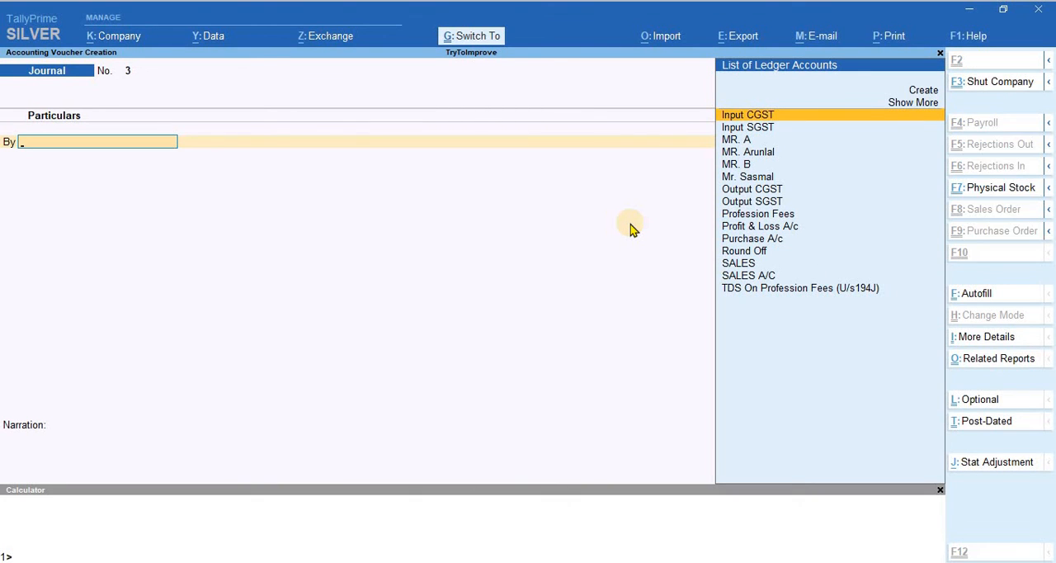
key(ctrl+f)
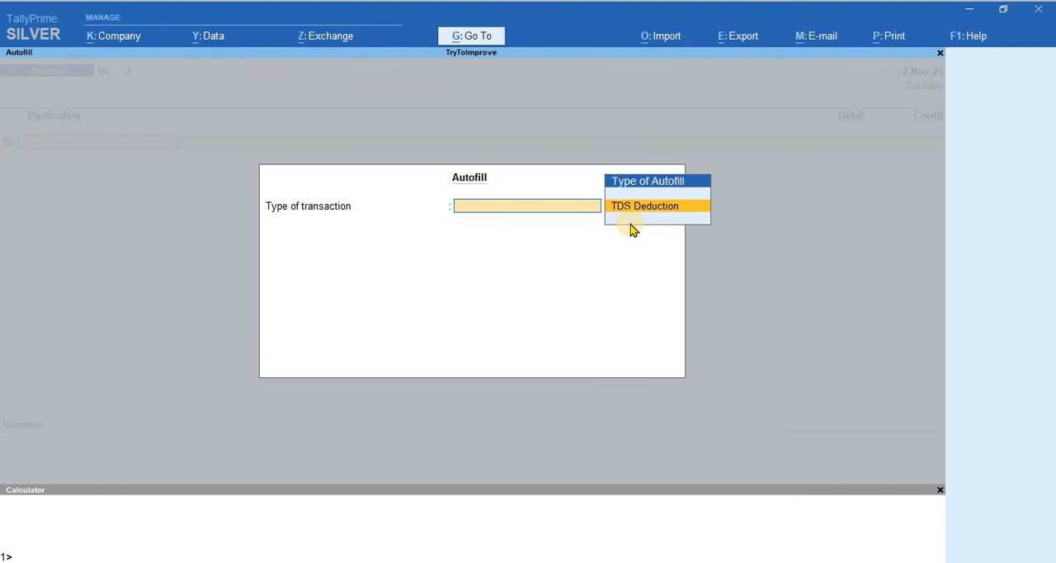
click(631, 221)
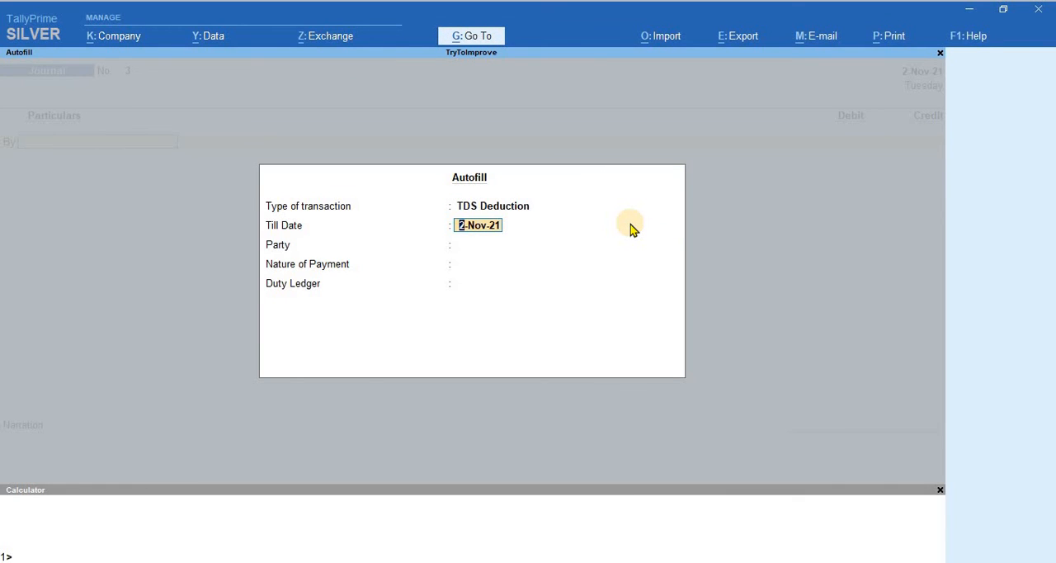
key(BackSpace)
key(Escape)
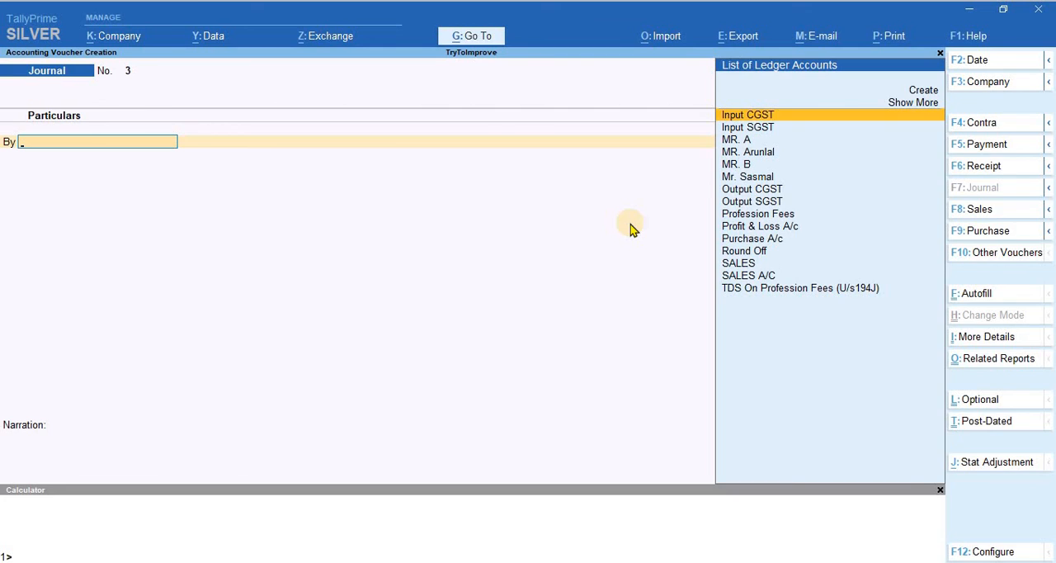
key(Escape)
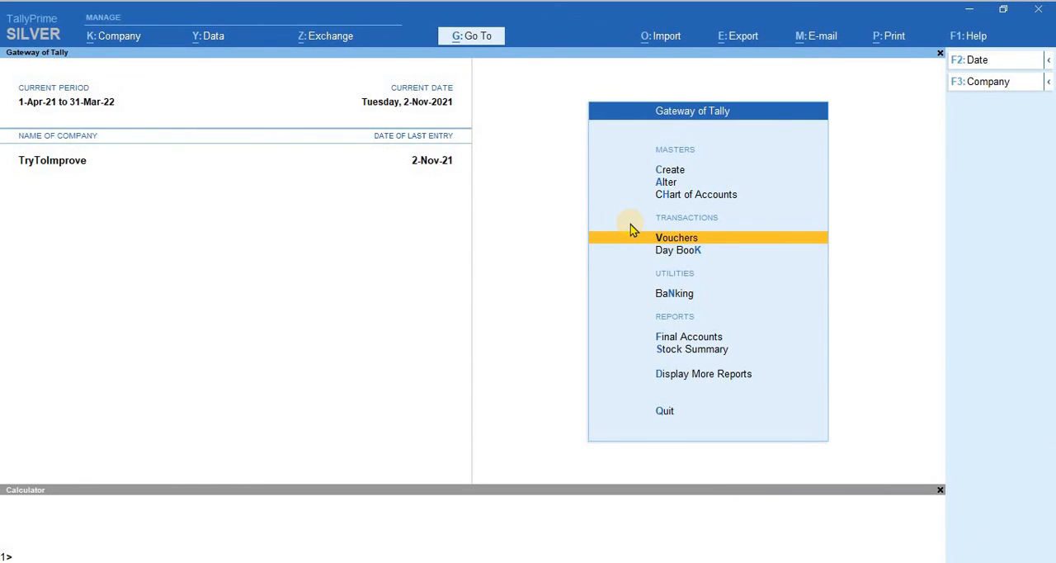
Step: Set the voucher date to 1-12-21 and switch the new voucher to the Payment type
key(Return)
key(F2)
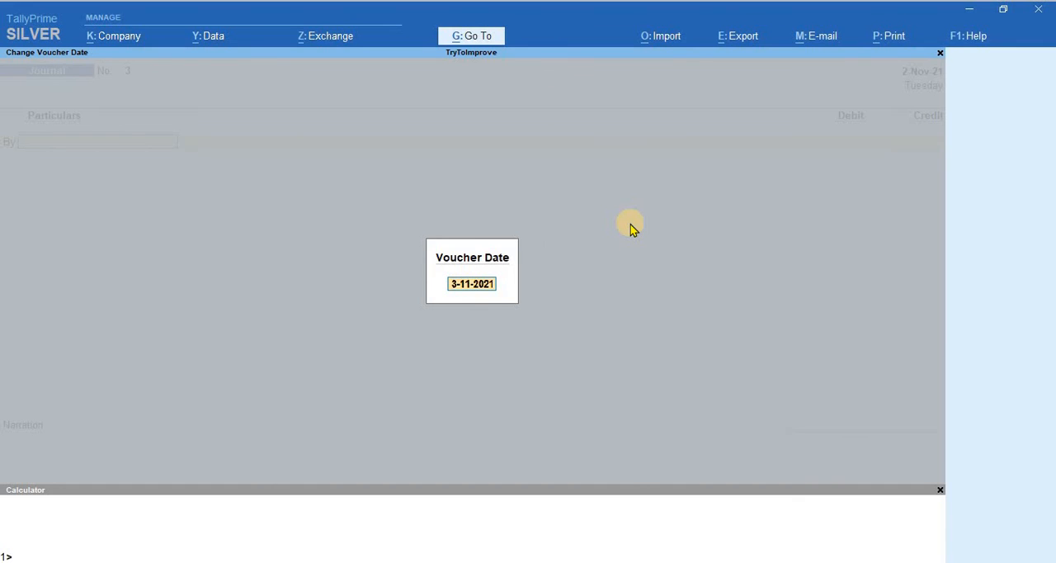
text(1-12-21)
key(Return)
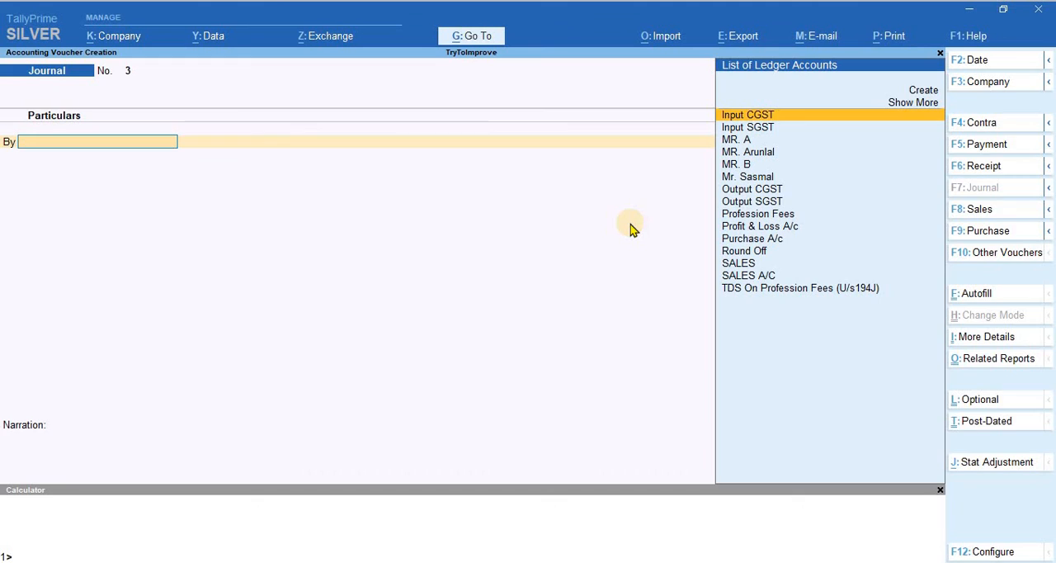
key(F5)
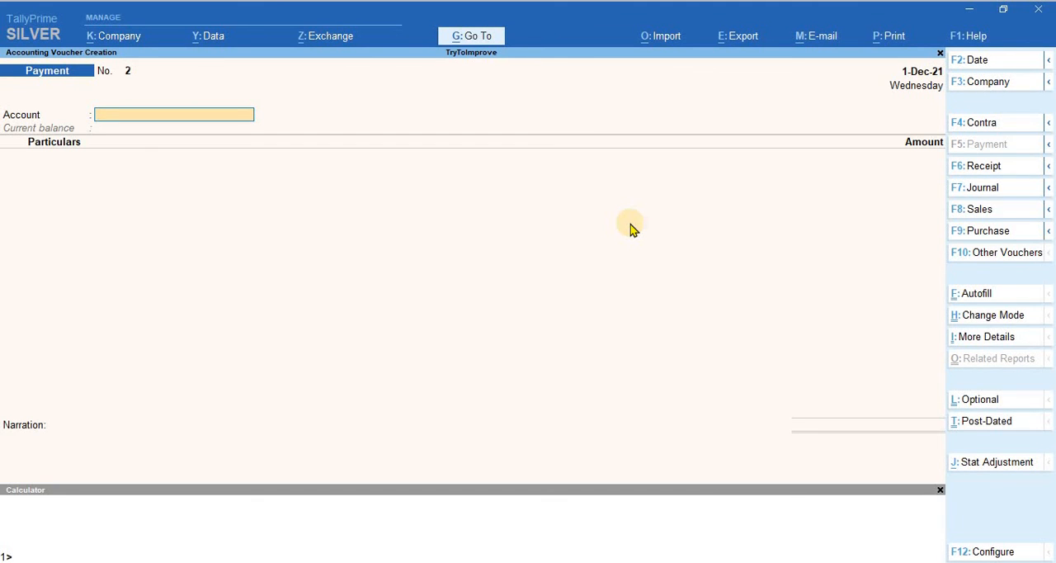
Step: Autofill a Stat Payment for TDS covering 1-Nov-21 to 30-Nov-21, deducted till 30-11-2021
key(ctrl)
key(ctrl+f)
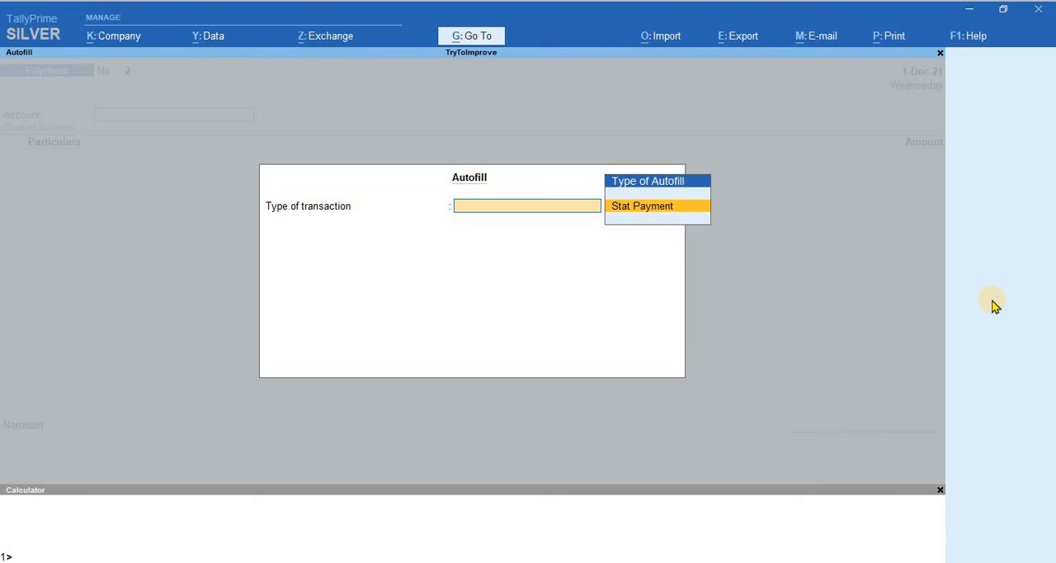
key(Return)
key(Down)
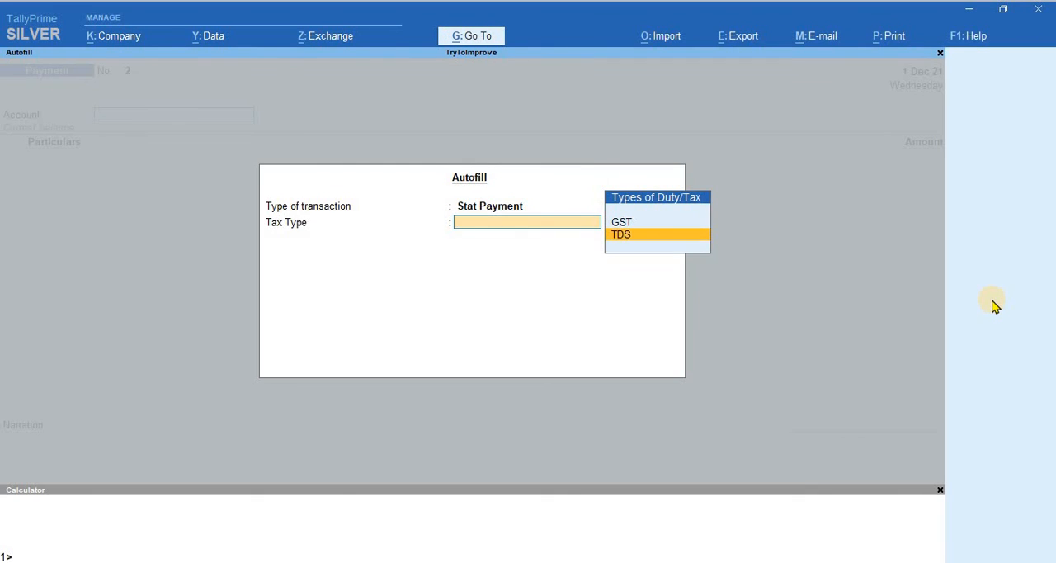
key(Return)
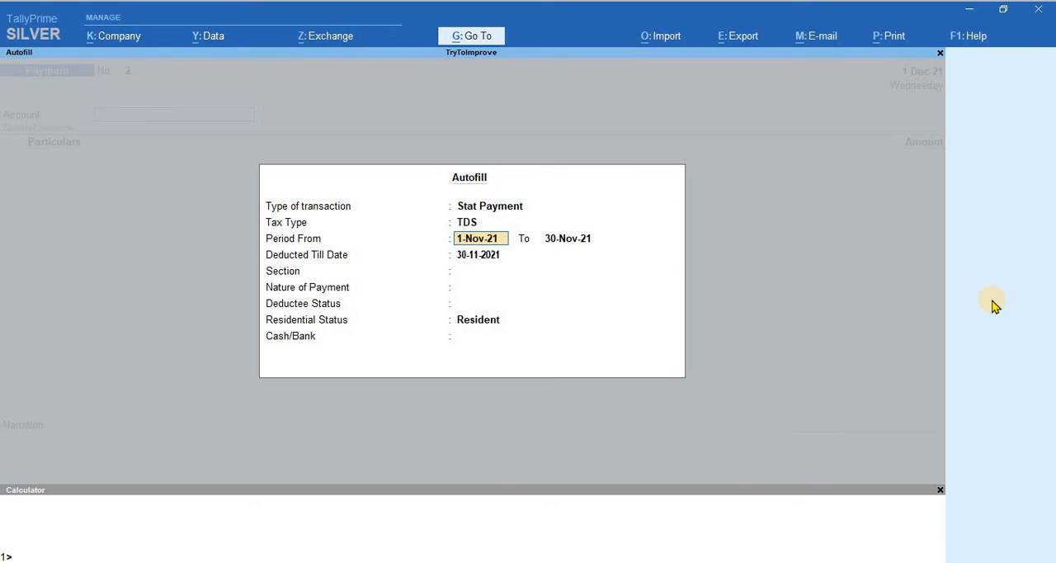
key(Return)
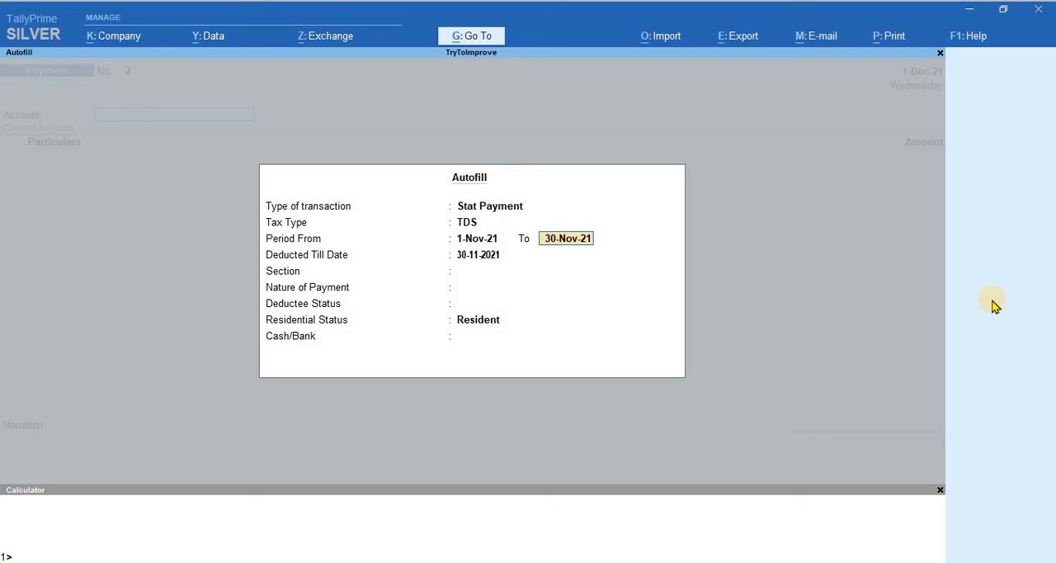
key(Return)
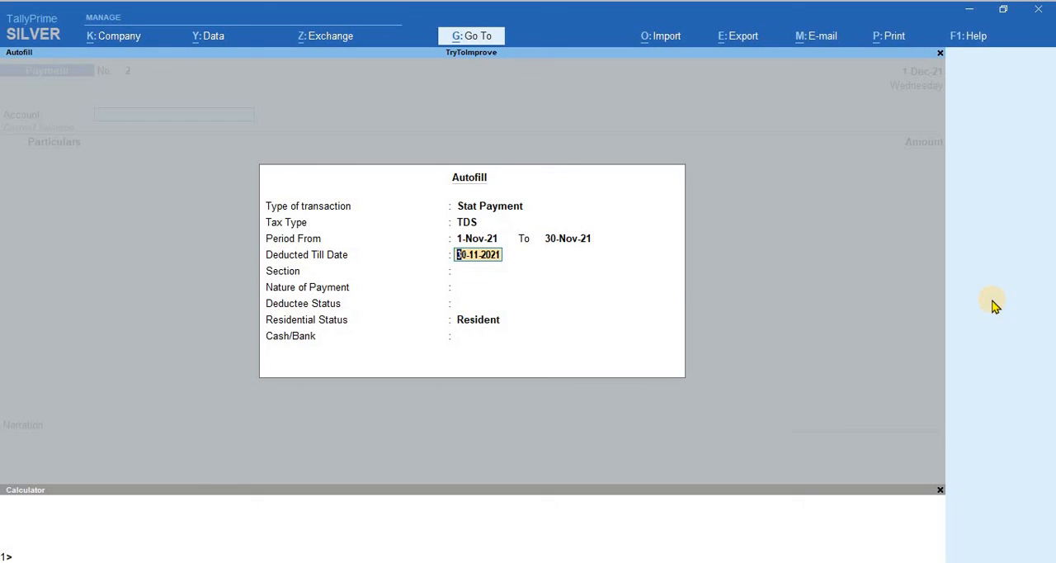
key(Return)
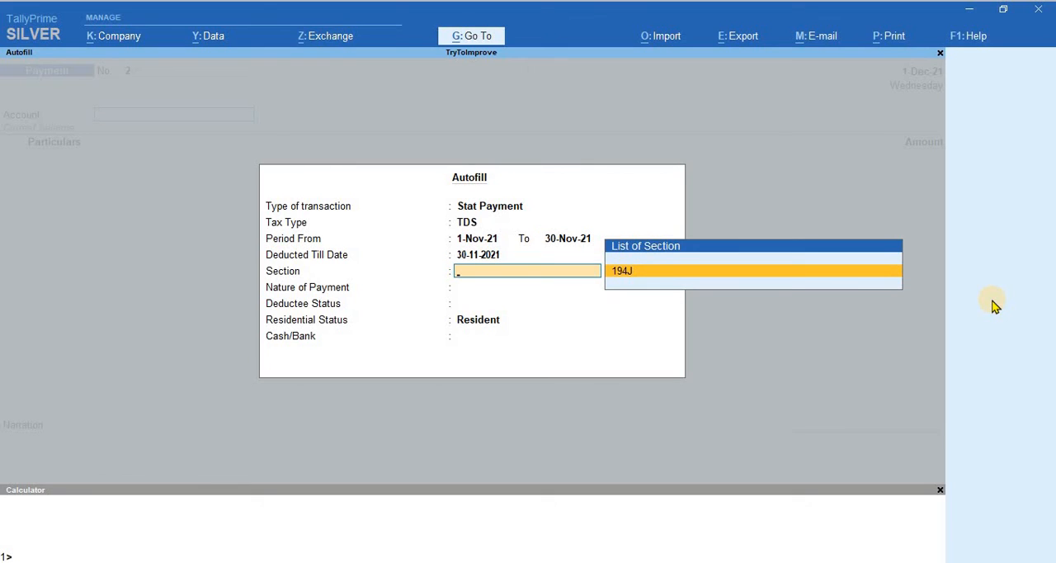
Step: Complete the autofill with section 194J, TDS on Professional Fees, All Items deductee status, Resident, and payment from ICICI Bank
key(Return)
key(Return)
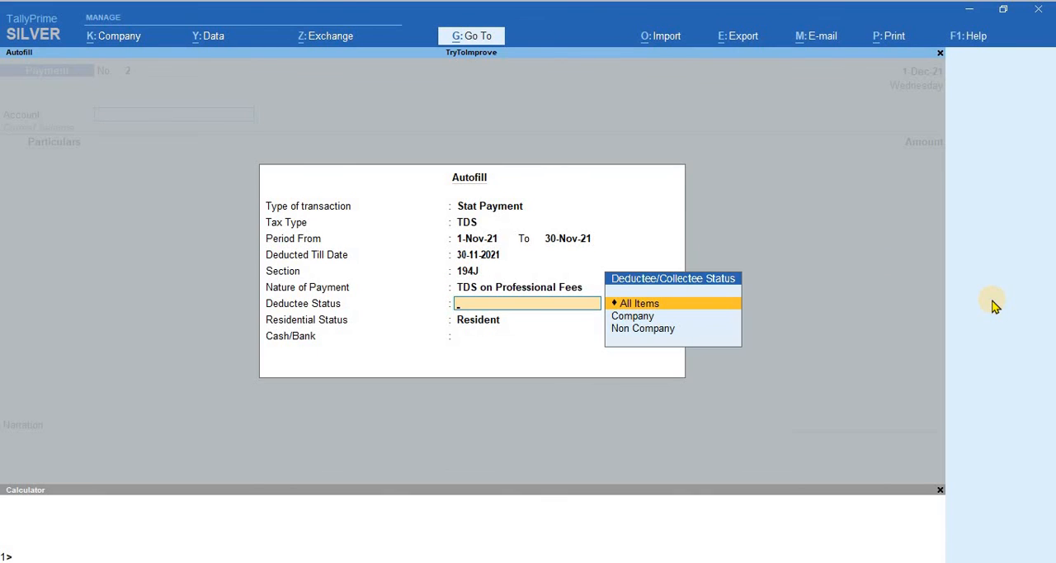
key(Return)
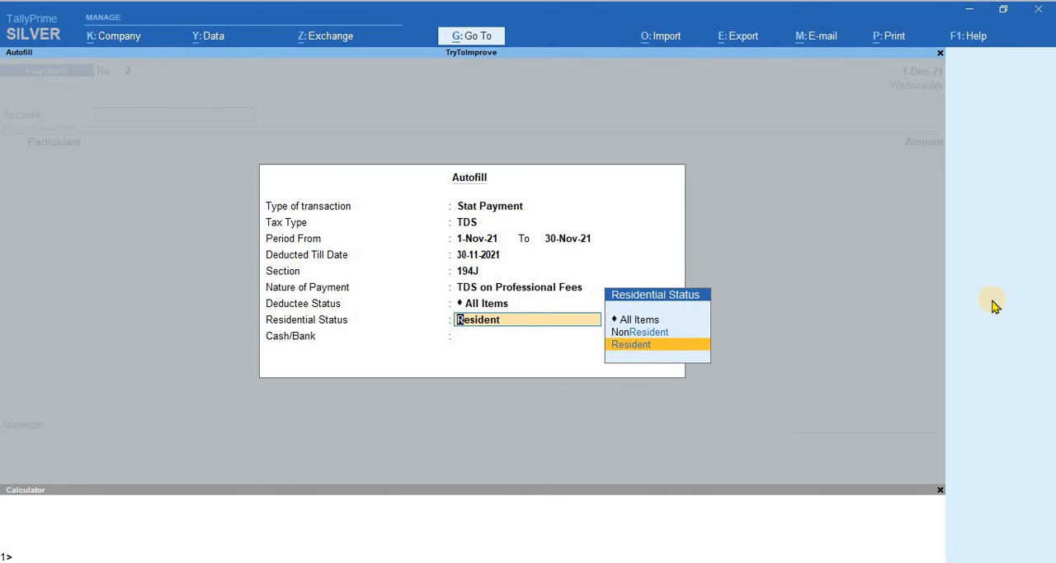
key(Return)
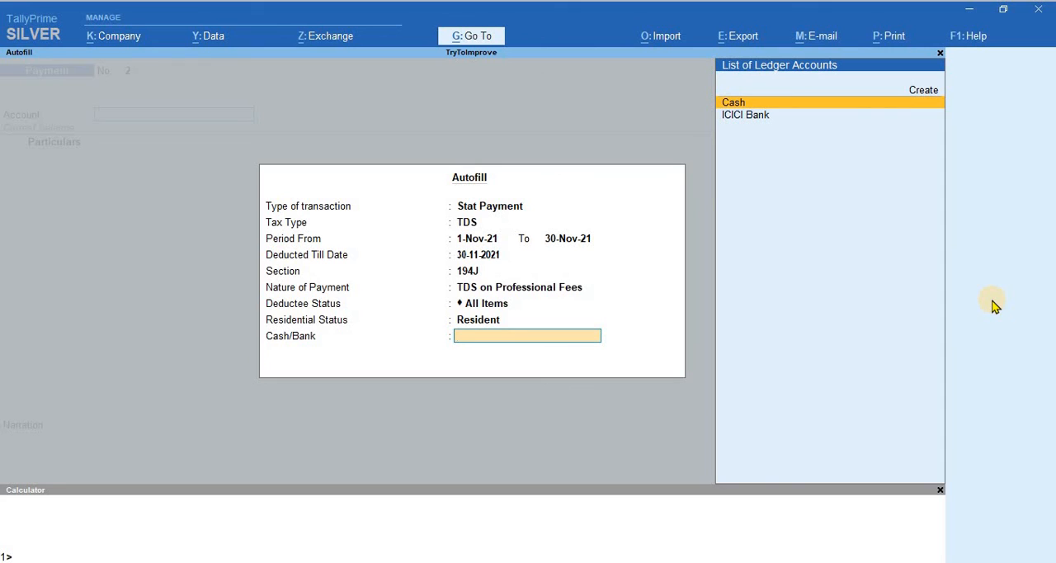
key(Down)
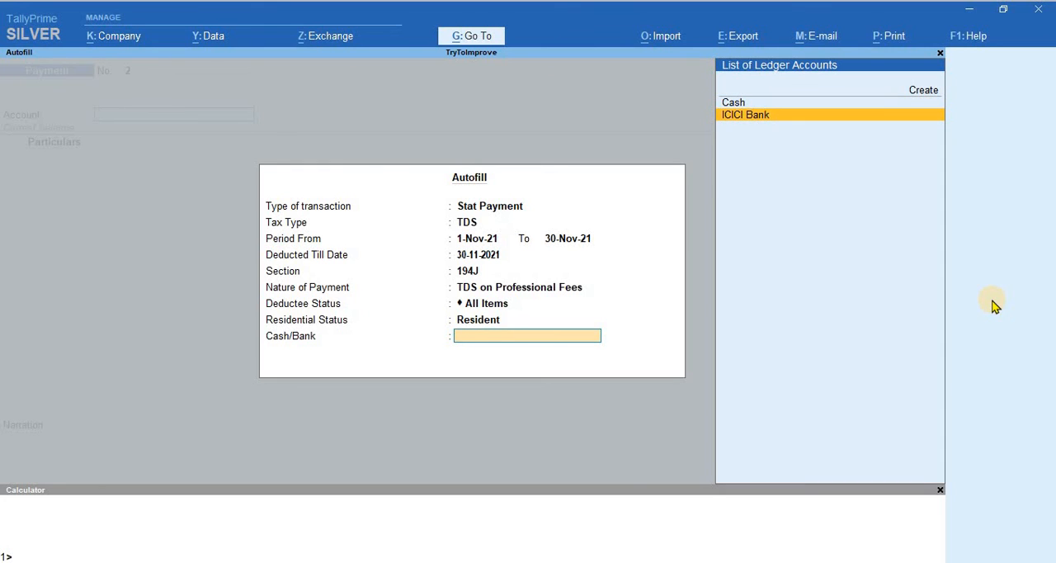
key(Return)
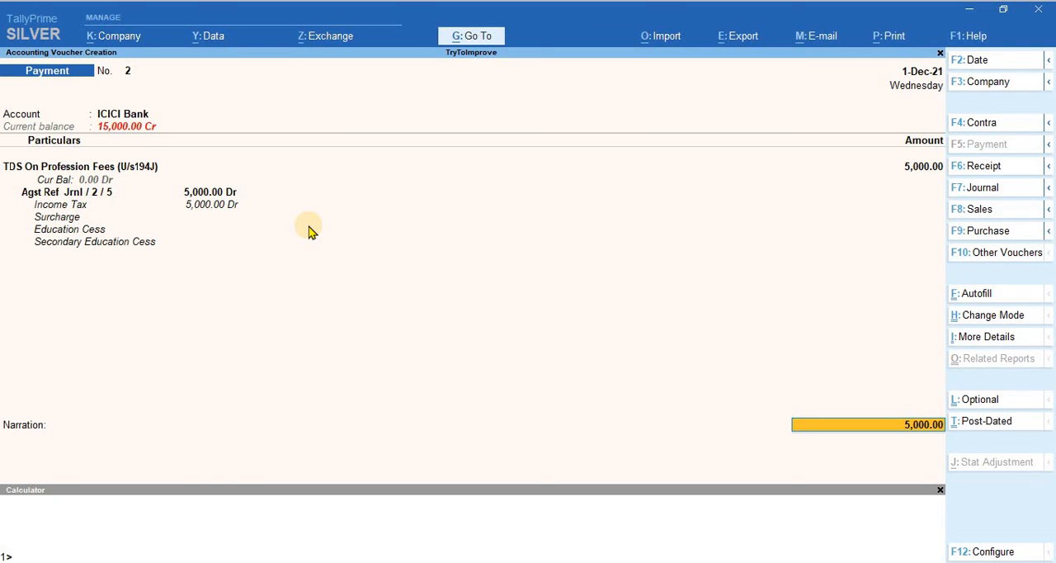
Step: Accept the 5,000 cheque allocation with a Not Applicable range dated 1-Dec-21, and save the payment voucher without a narration
key(Return)
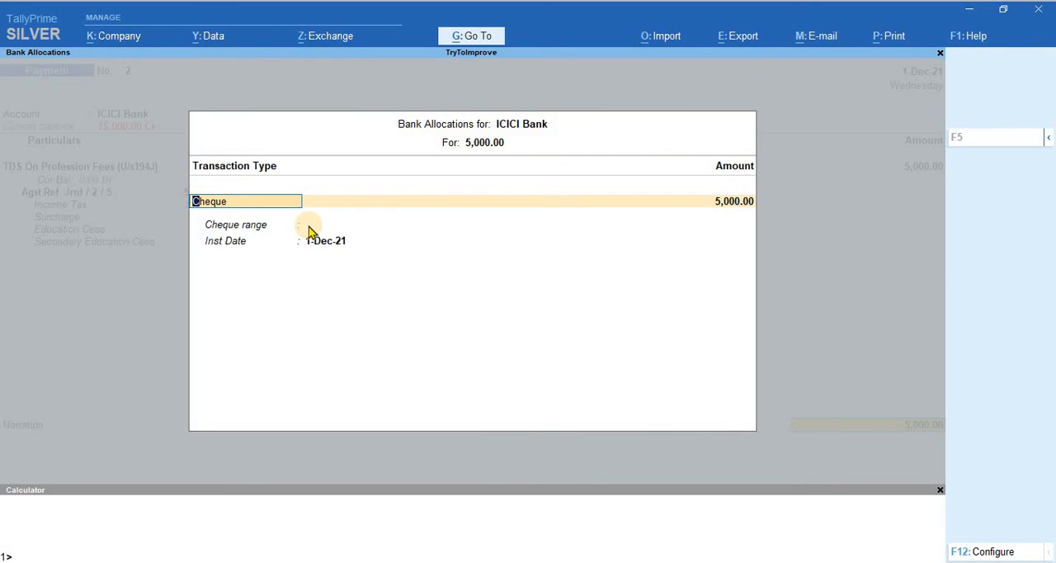
key(Return)
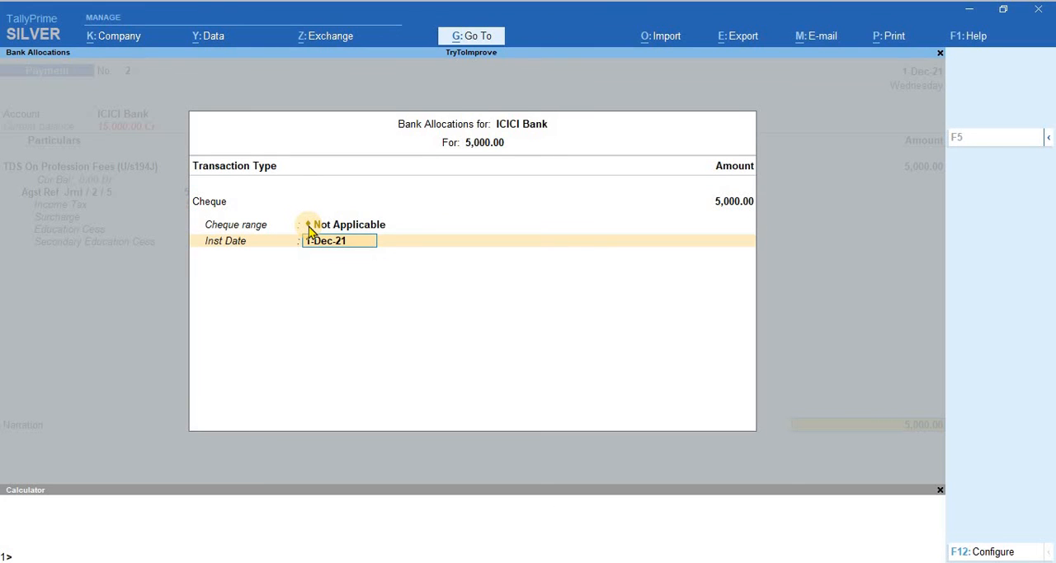
key(Return)
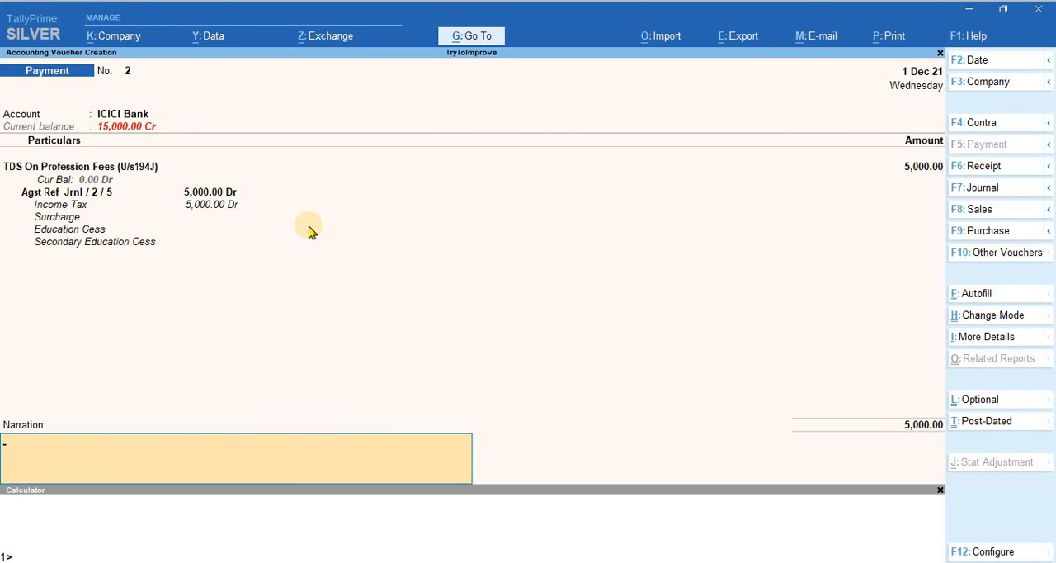
key(Return)
key(Escape)
key(Return)
key(Return)
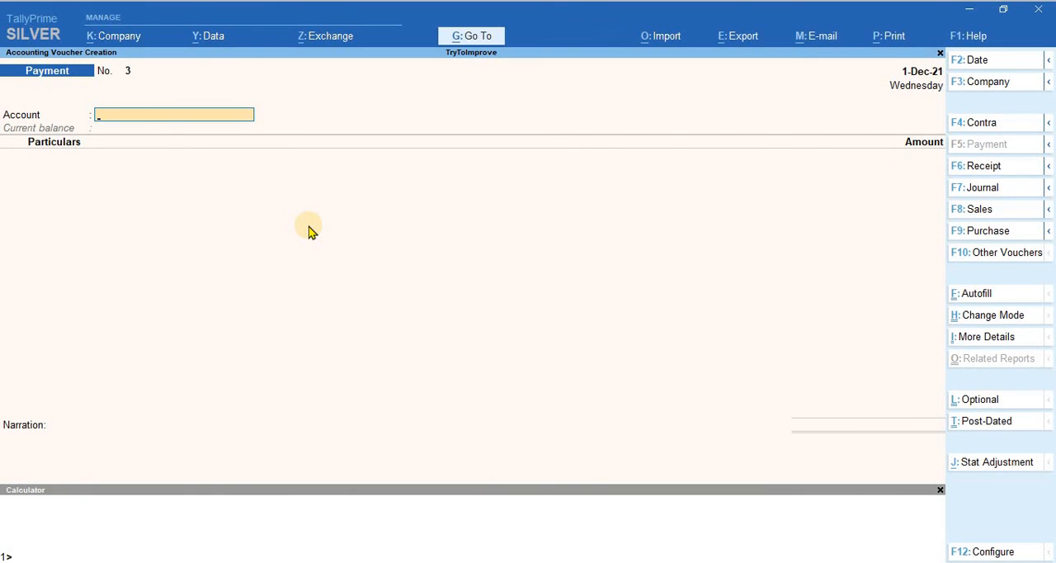
key(Escape)
key(Escape)
key(Escape)
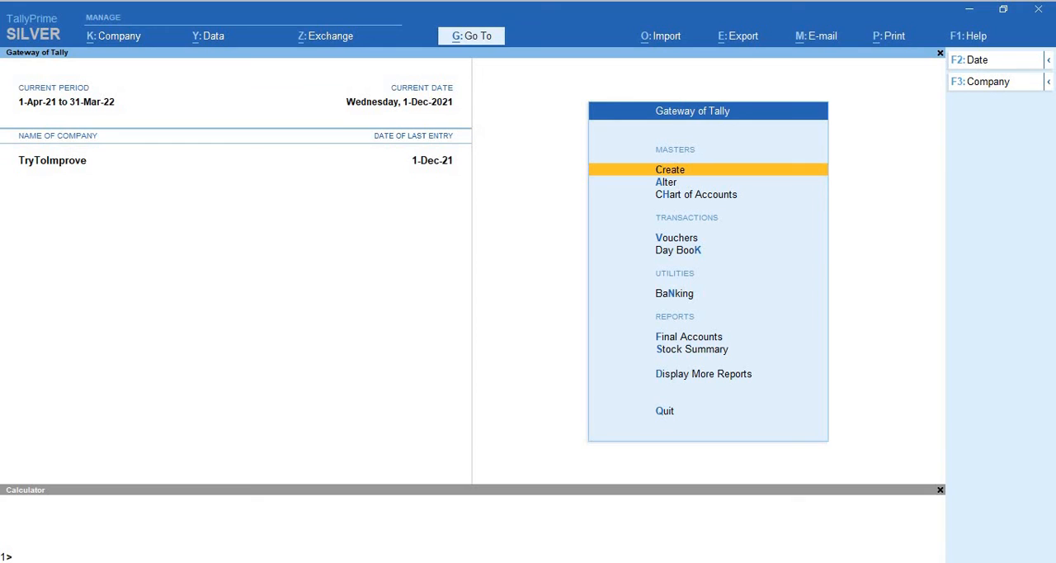
click(850, 562)
click(864, 547)
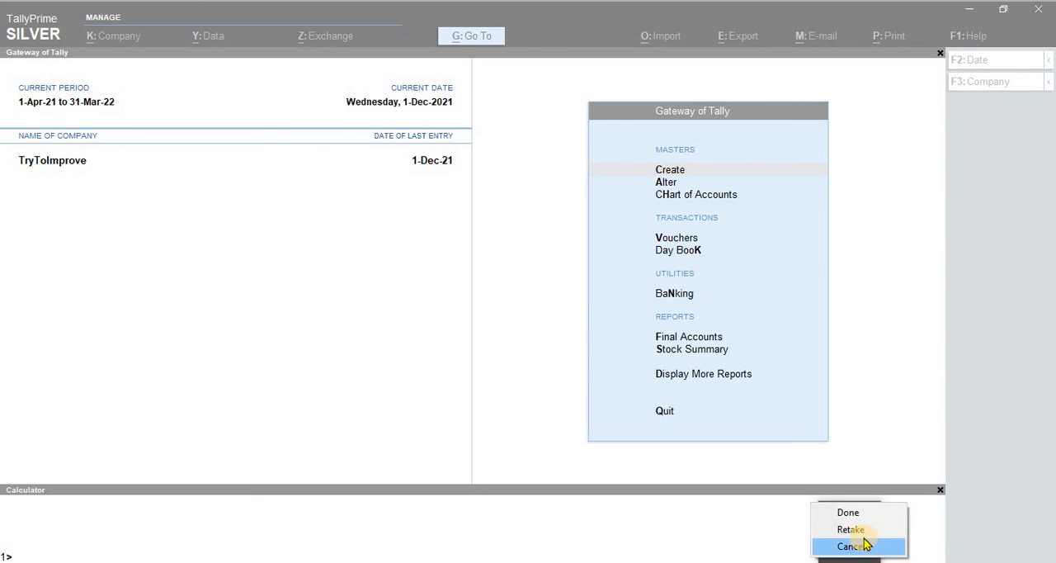